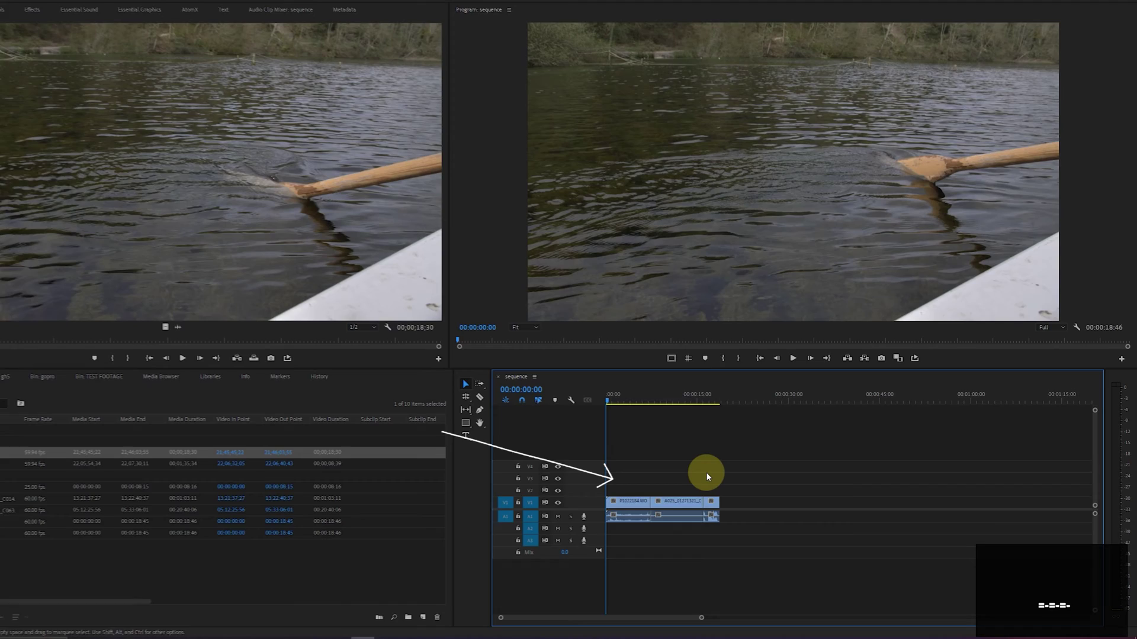
# Step: Zoom the timeline to fit and preview the white-house street scene at 00:00:12:06
pyautogui.press('=')
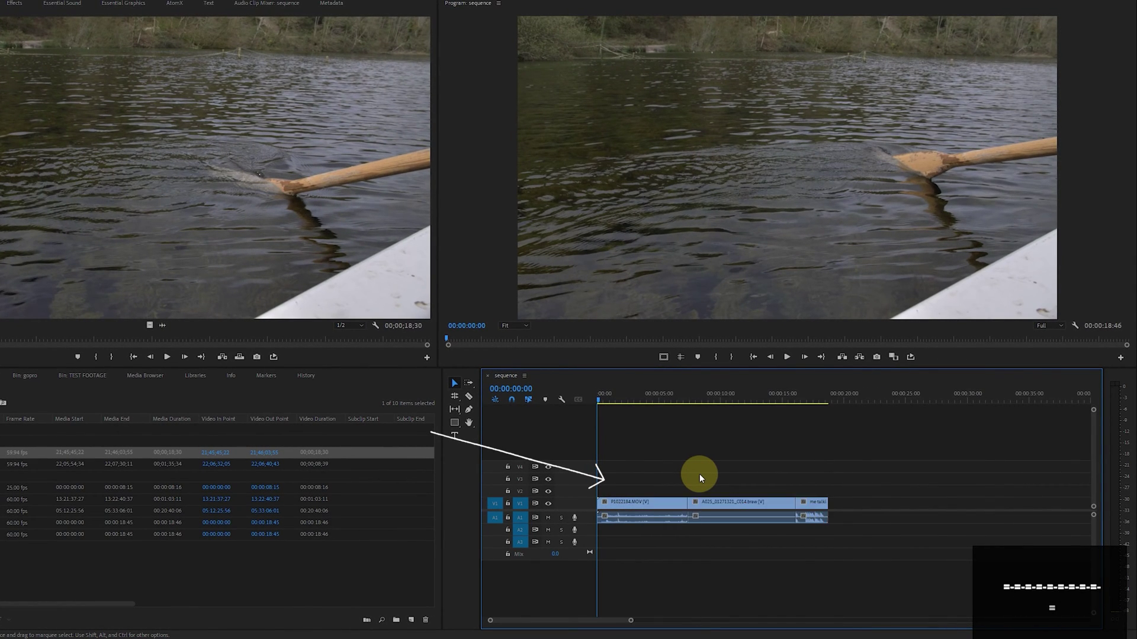
pyautogui.press('-')
pyautogui.press('=')
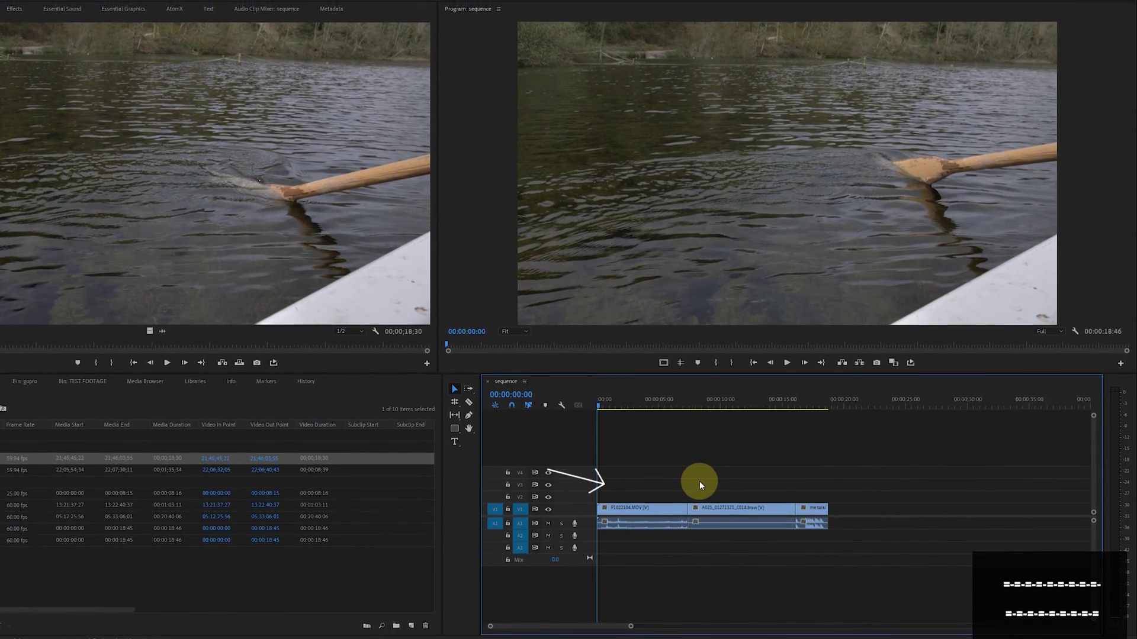
pyautogui.click(675, 270)
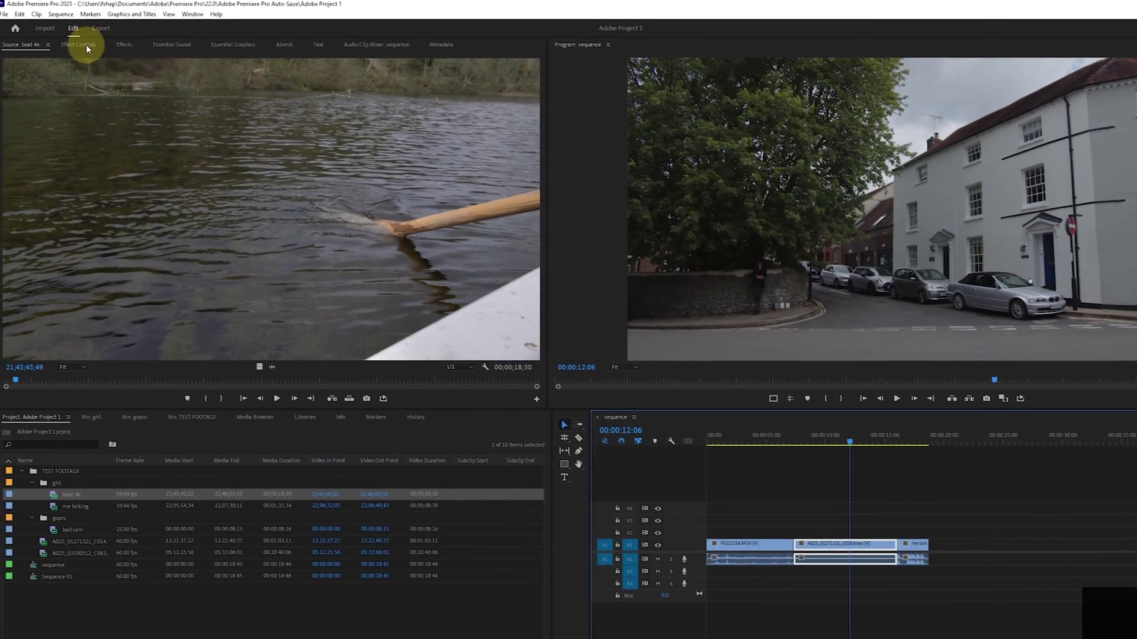
# Step: Set the A025 street clip's Motion Scale to 143 in Effect Controls
pyautogui.click(90, 45)
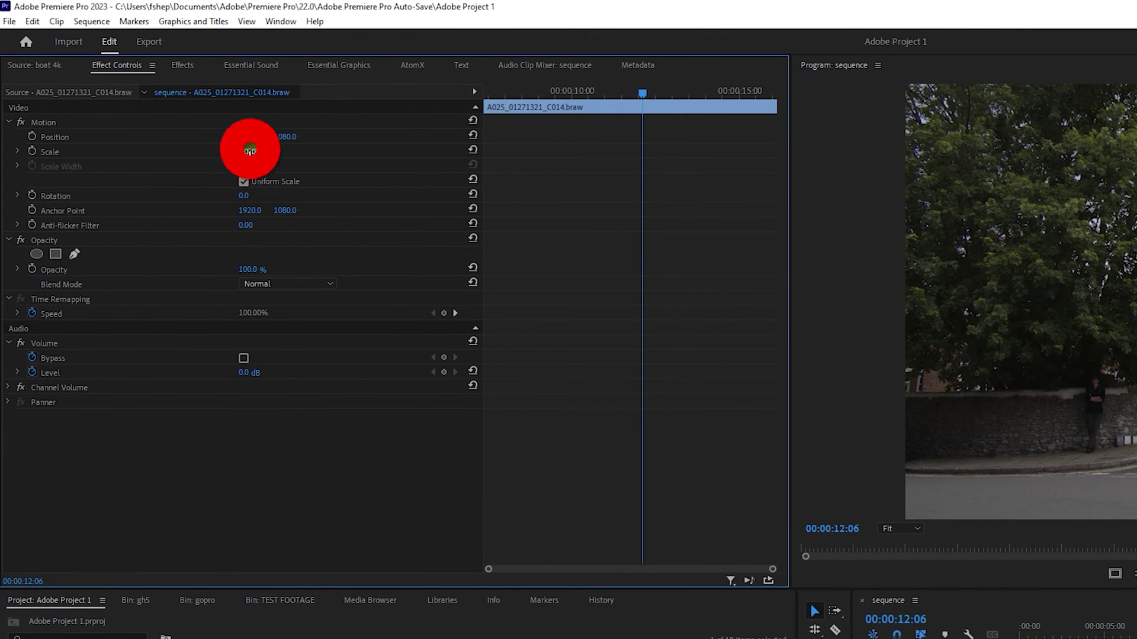
pyautogui.write('143')
pyautogui.press('Return')
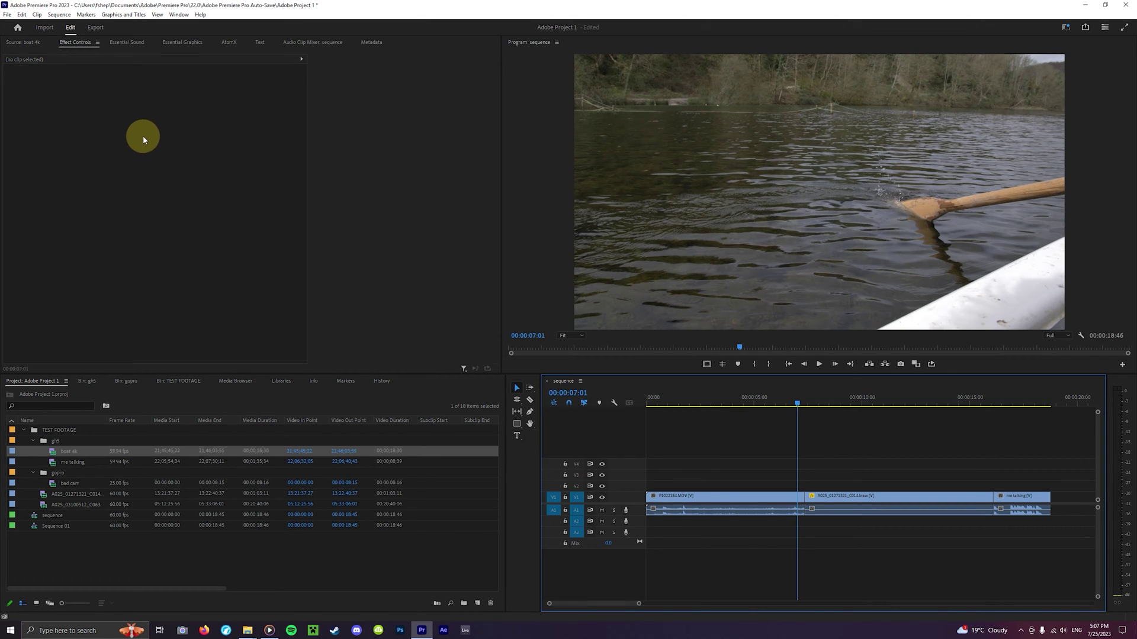
# Step: Open the Effects panel from the Window menu and dock it in the top-left panel group
pyautogui.click(180, 15)
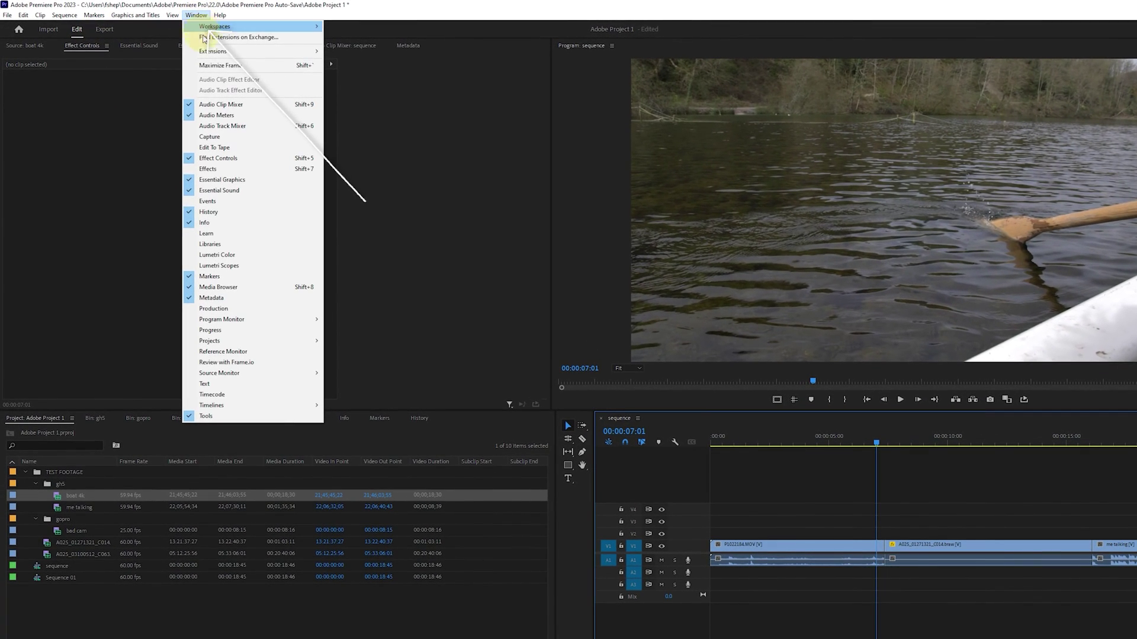
pyautogui.click(209, 169)
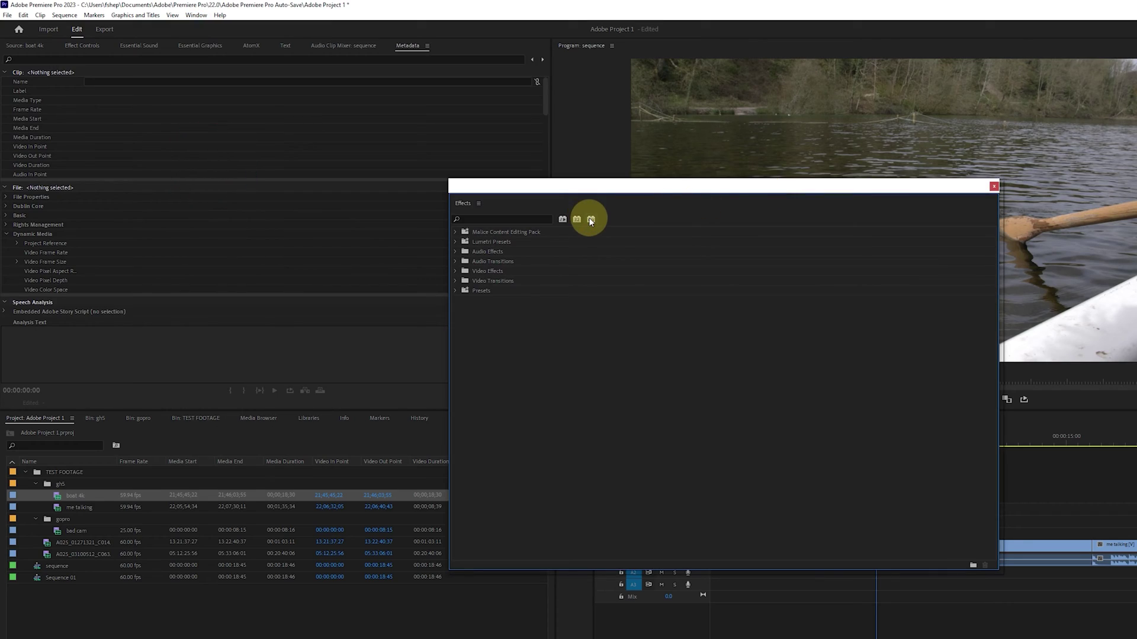
pyautogui.click(82, 45)
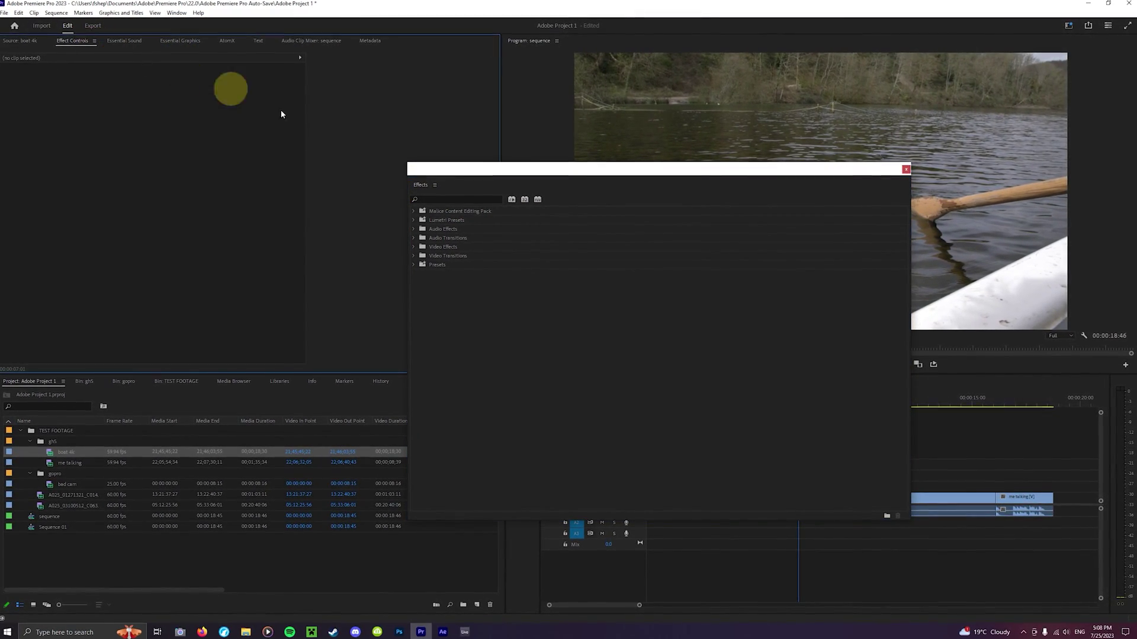
pyautogui.click(433, 188)
pyautogui.moveTo(420, 186)
pyautogui.mouseDown()
pyautogui.moveTo(381, 191)
pyautogui.moveTo(101, 39)
pyautogui.moveTo(132, 49)
pyautogui.mouseUp()
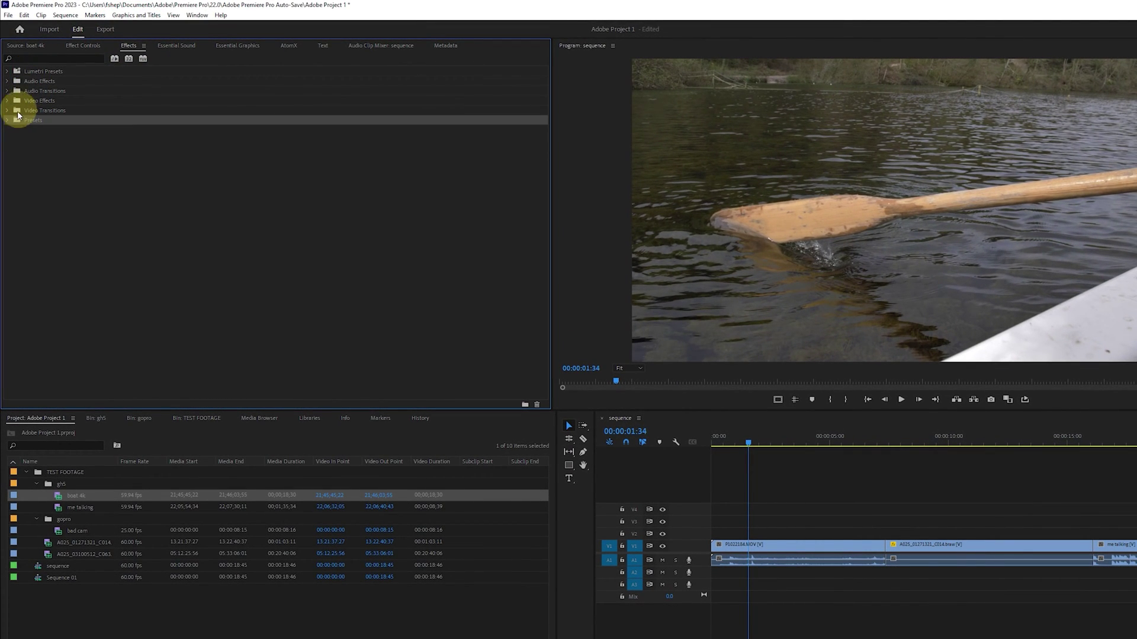
# Step: Place a Cross Dissolve from Video Transitions > Dissolve on the cut between the first two clips
pyautogui.click(8, 110)
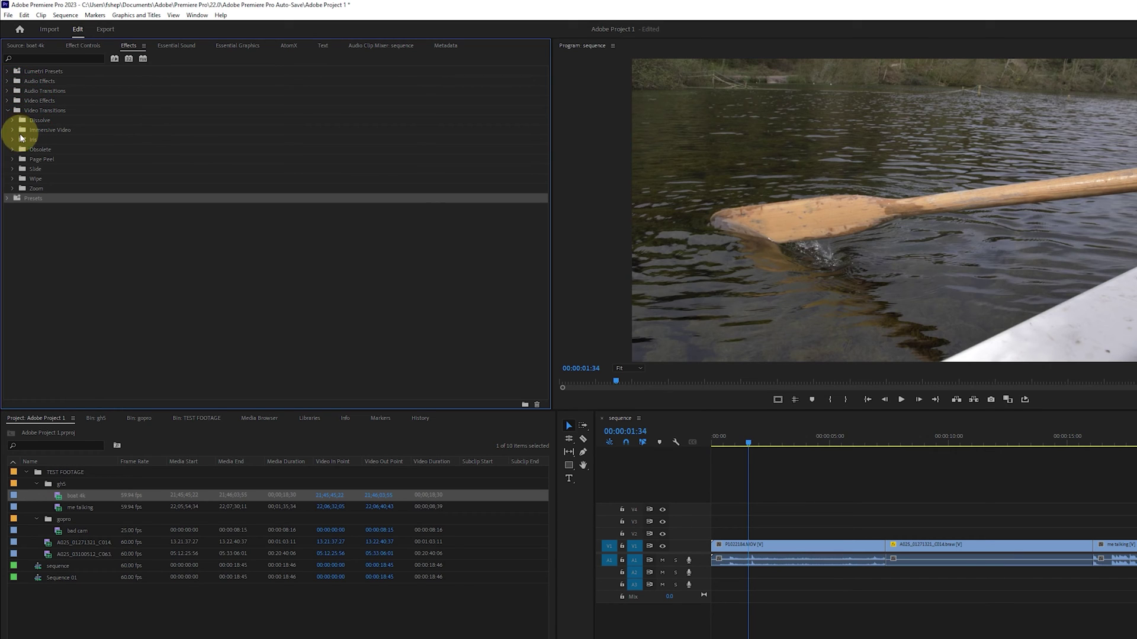
pyautogui.click(19, 122)
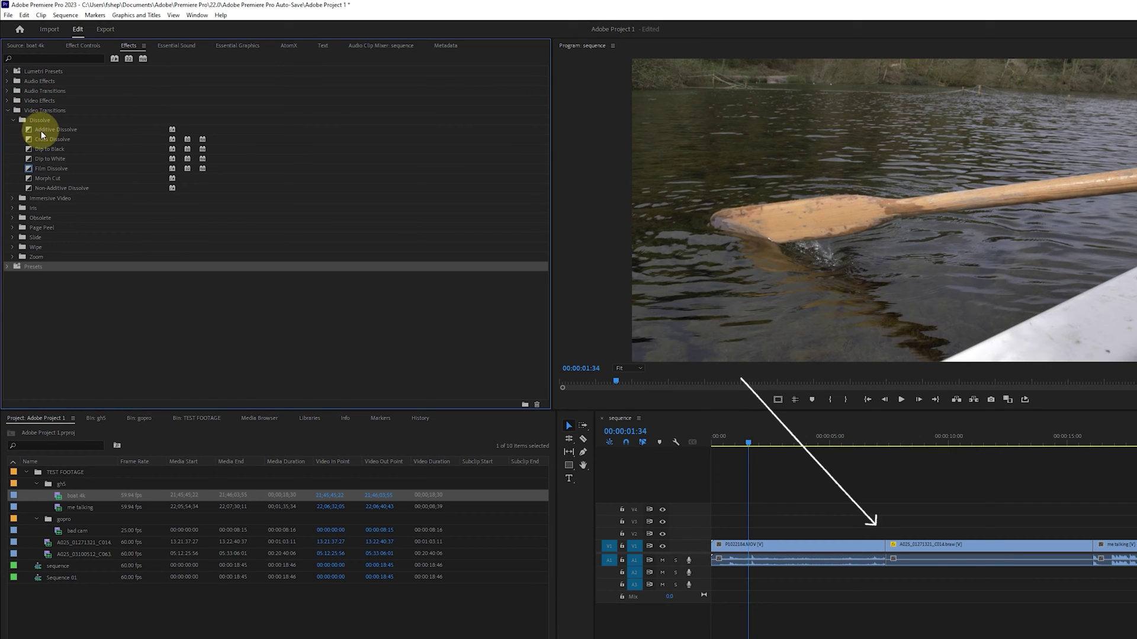
pyautogui.moveTo(41, 135); pyautogui.dragTo(886, 549)
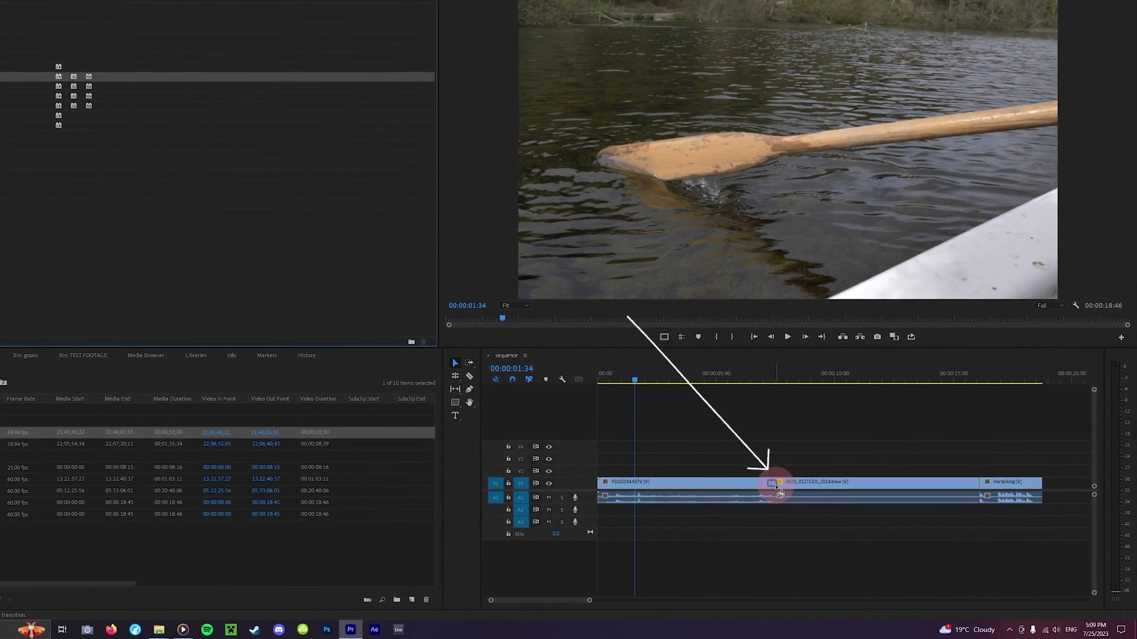
pyautogui.click(770, 381)
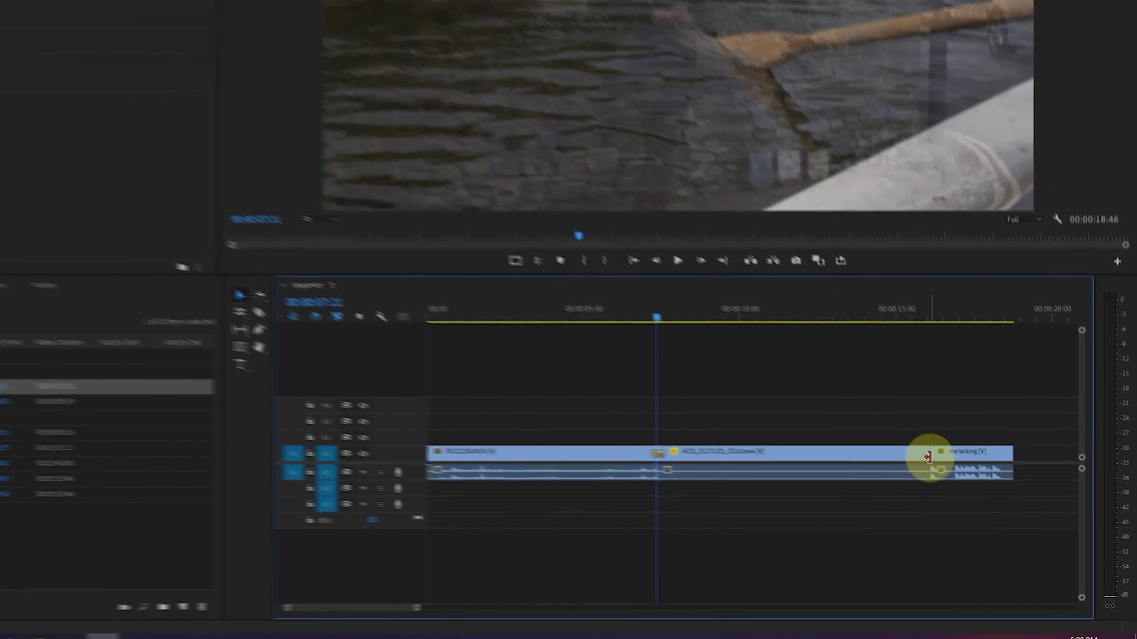
# Step: Apply the default Film Dissolve at the me talking cut and drag its edge to lengthen it
pyautogui.rightClick(928, 455)
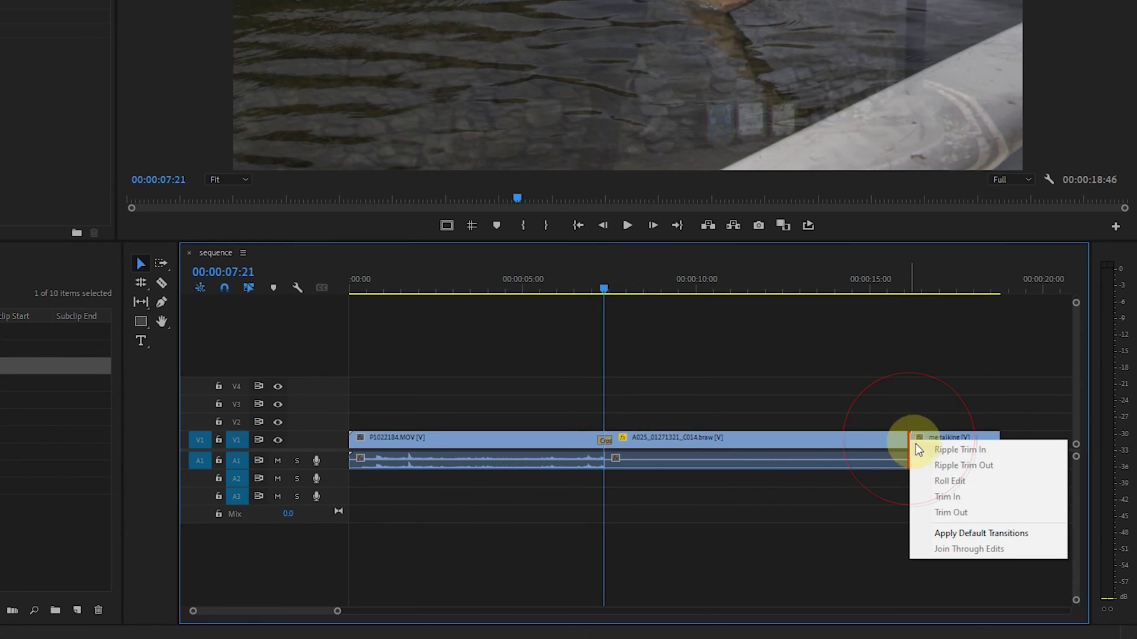
pyautogui.click(970, 533)
pyautogui.click(913, 286)
pyautogui.press('=')
pyautogui.press('=')
pyautogui.press('=')
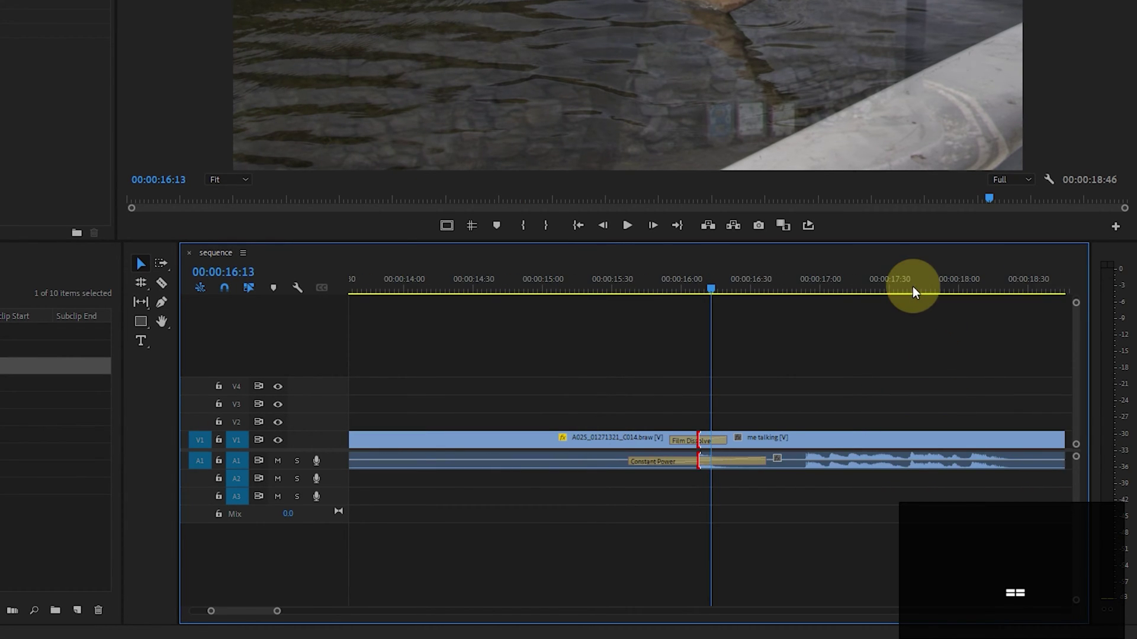
pyautogui.moveTo(683, 291); pyautogui.dragTo(595, 318)
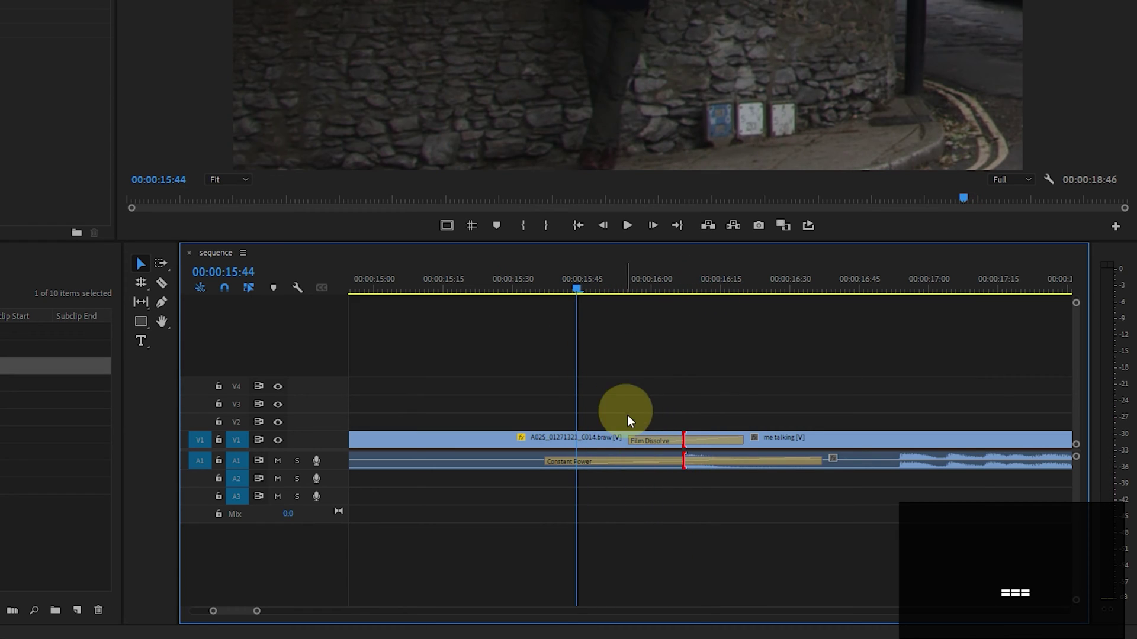
pyautogui.moveTo(632, 438); pyautogui.dragTo(493, 443)
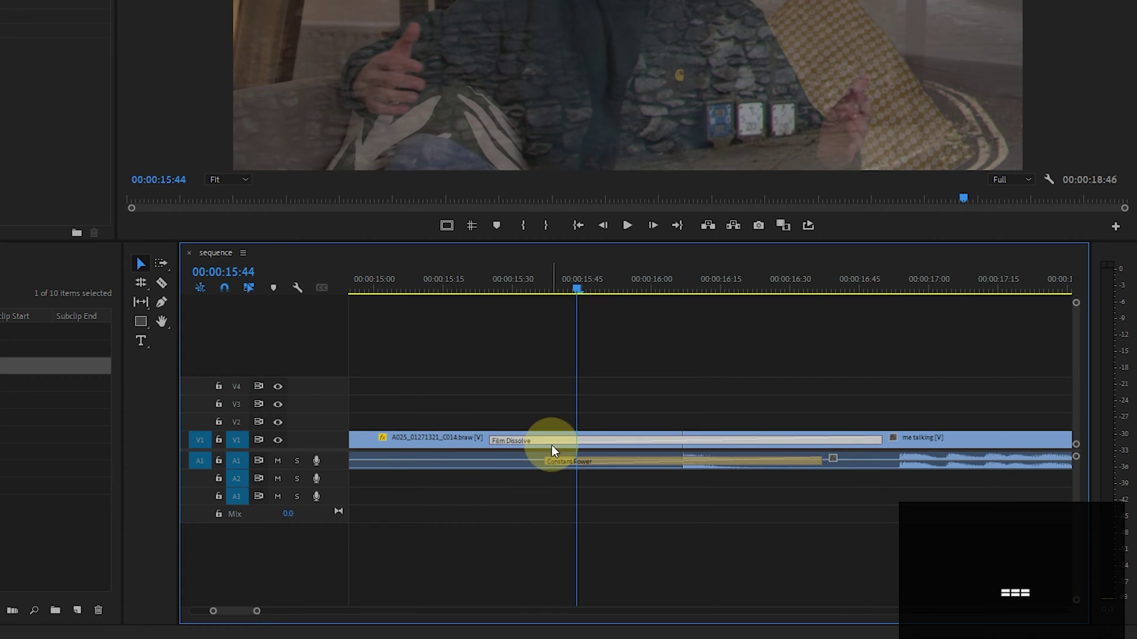
# Step: Set the Film Dissolve duration to 00:00:01:25, with Start at 46.7 and End at 57.0
pyautogui.doubleClick(554, 450)
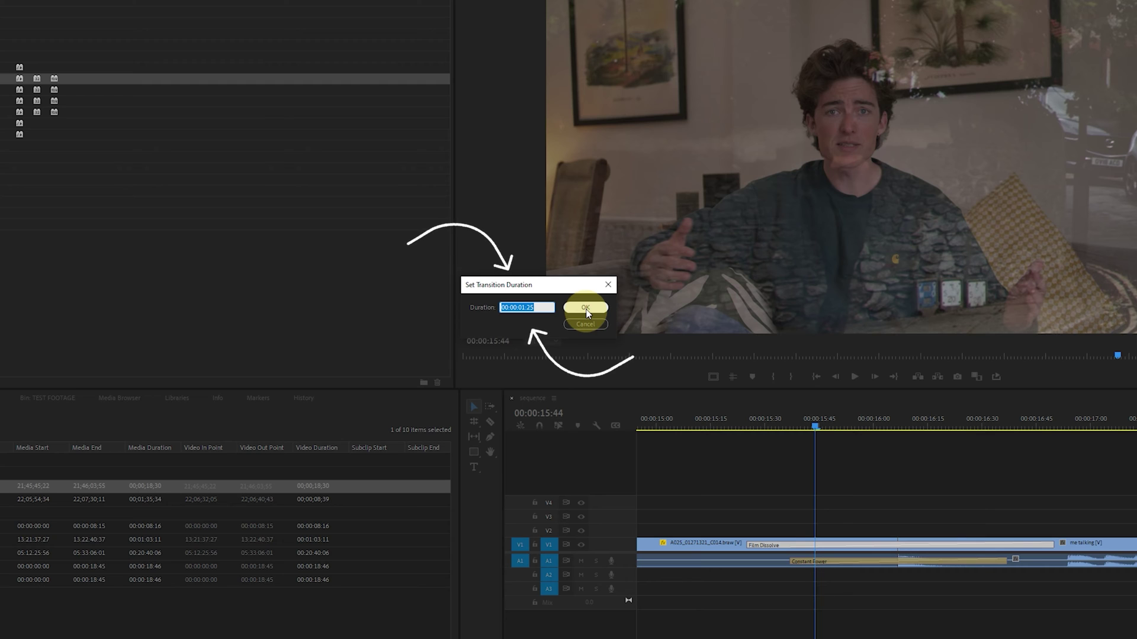
pyautogui.click(586, 309)
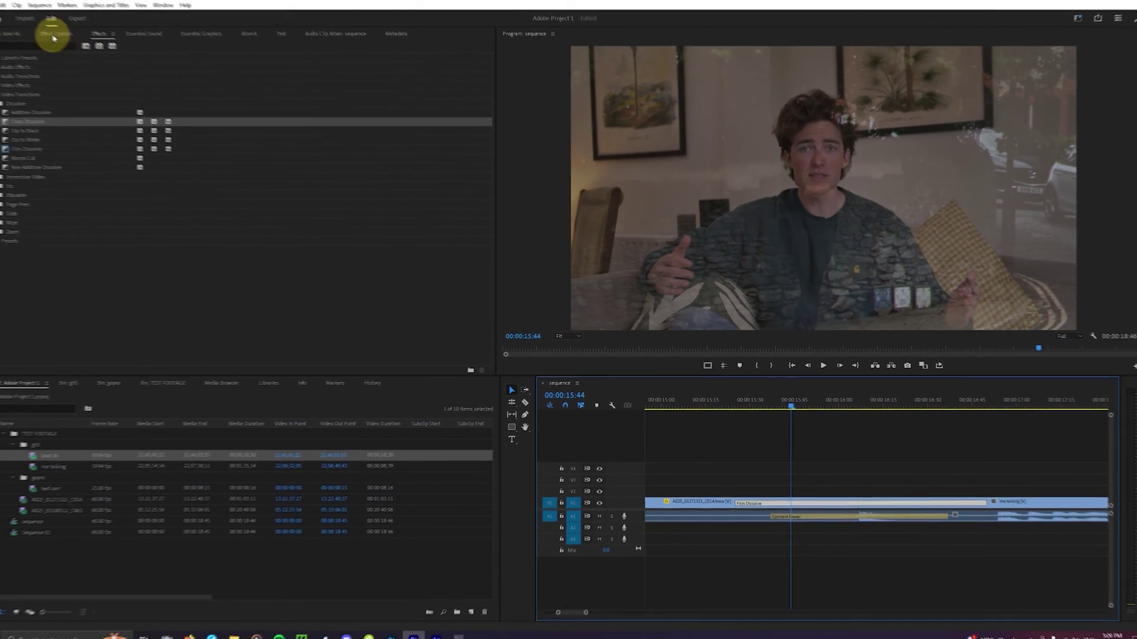
pyautogui.click(75, 42)
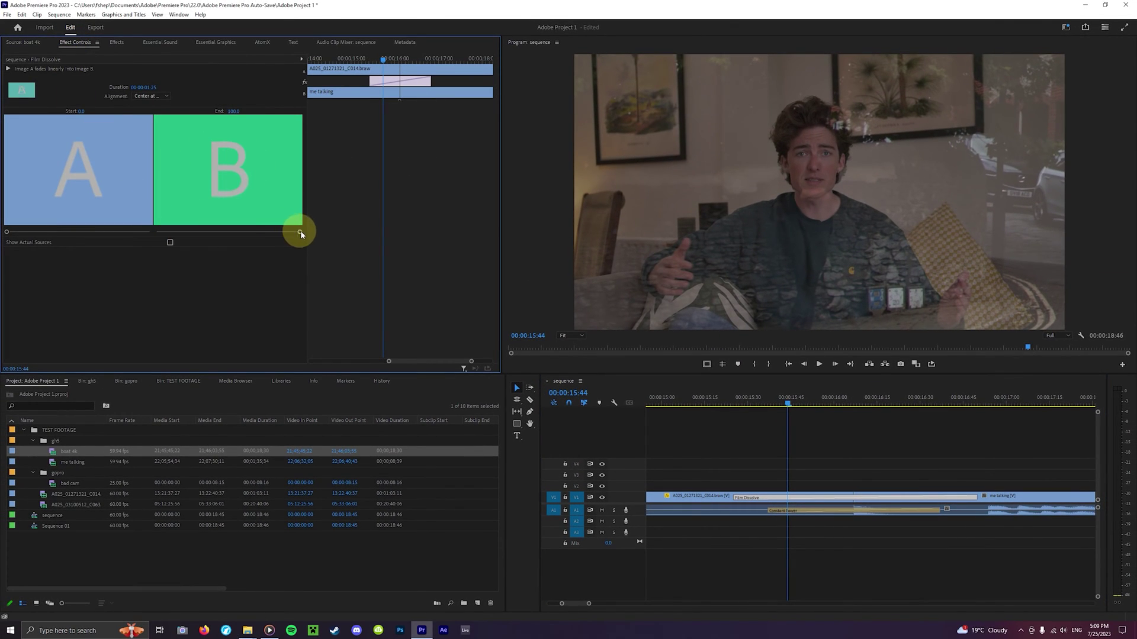
pyautogui.moveTo(247, 236); pyautogui.dragTo(238, 233)
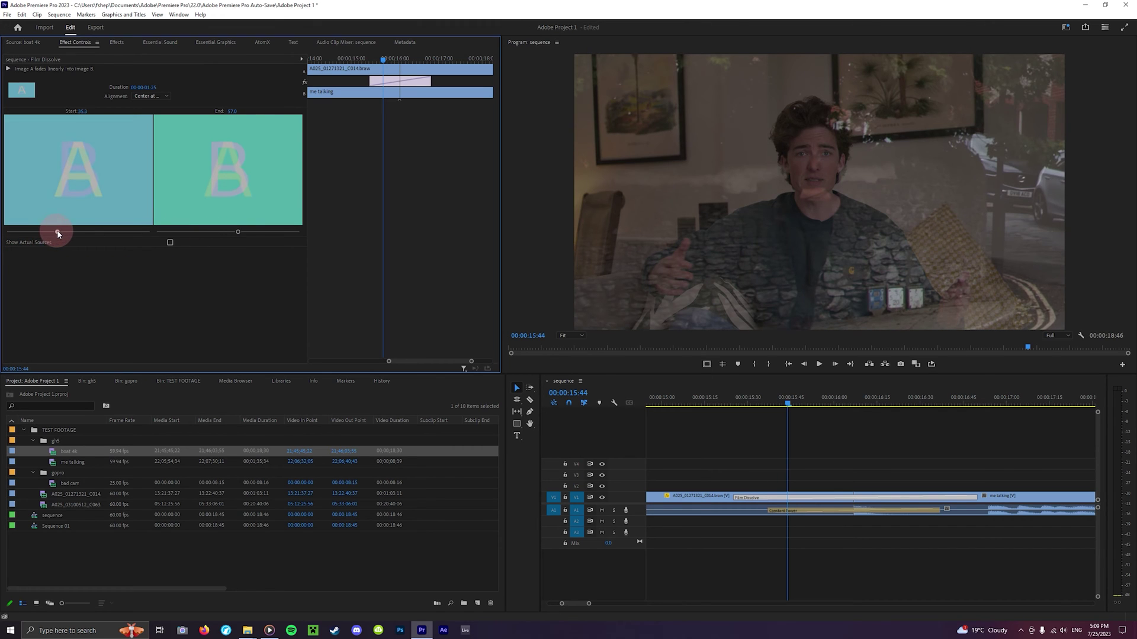
pyautogui.moveTo(59, 234); pyautogui.dragTo(105, 230)
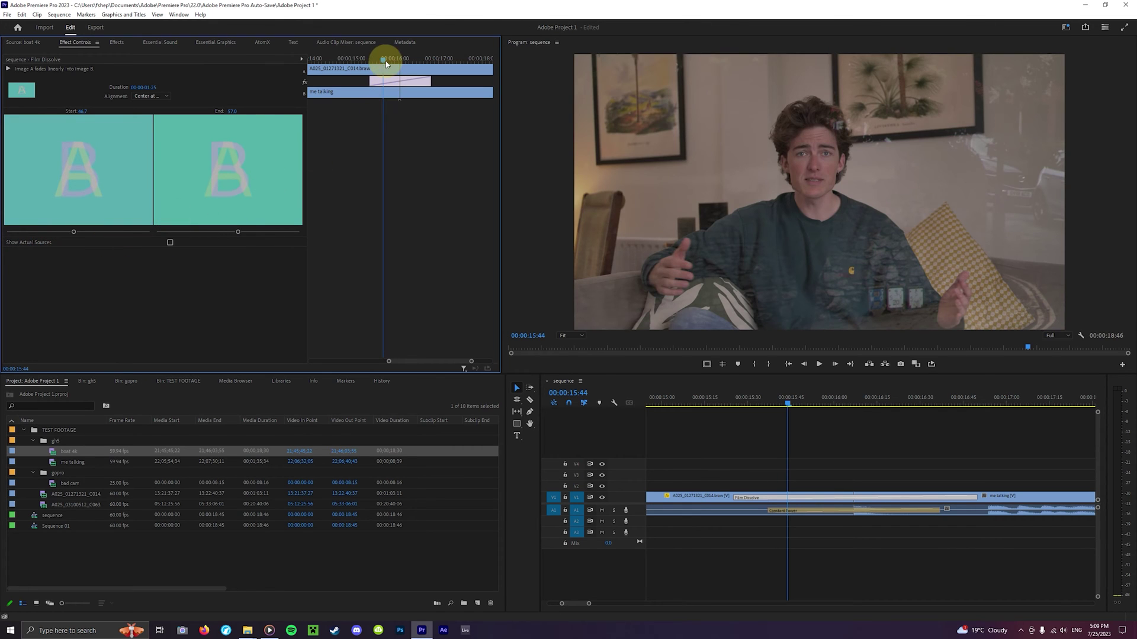
pyautogui.moveTo(386, 64); pyautogui.dragTo(355, 68)
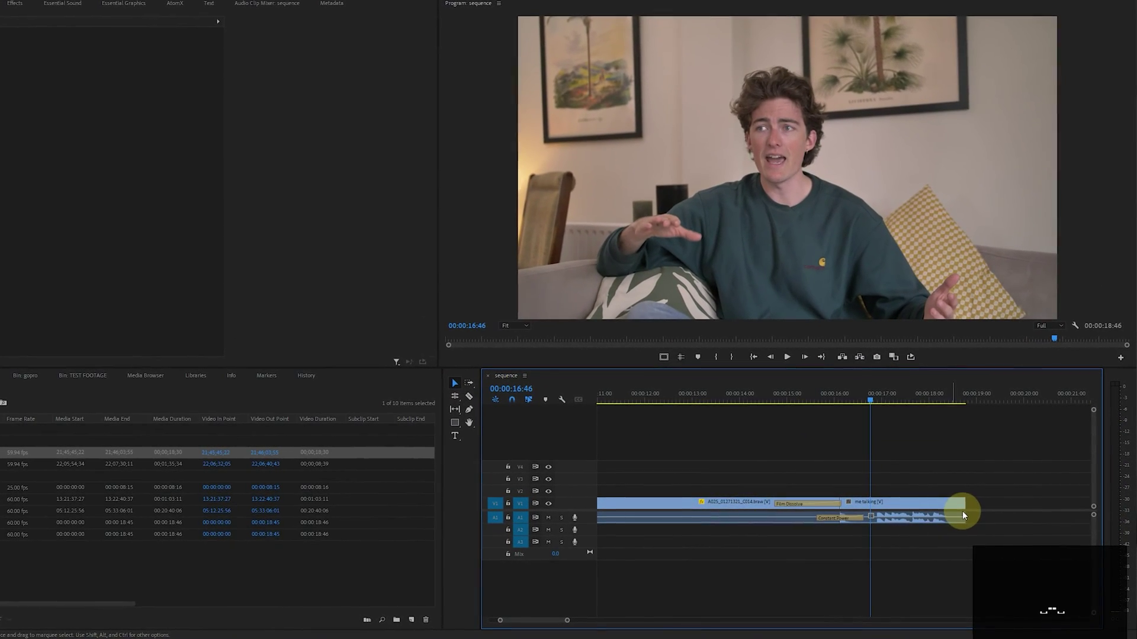
# Step: Add the default dissolve at the me talking clip's end, play it, and extend the clip to 00:00:20:02
pyautogui.rightClick(962, 511)
pyautogui.click(988, 569)
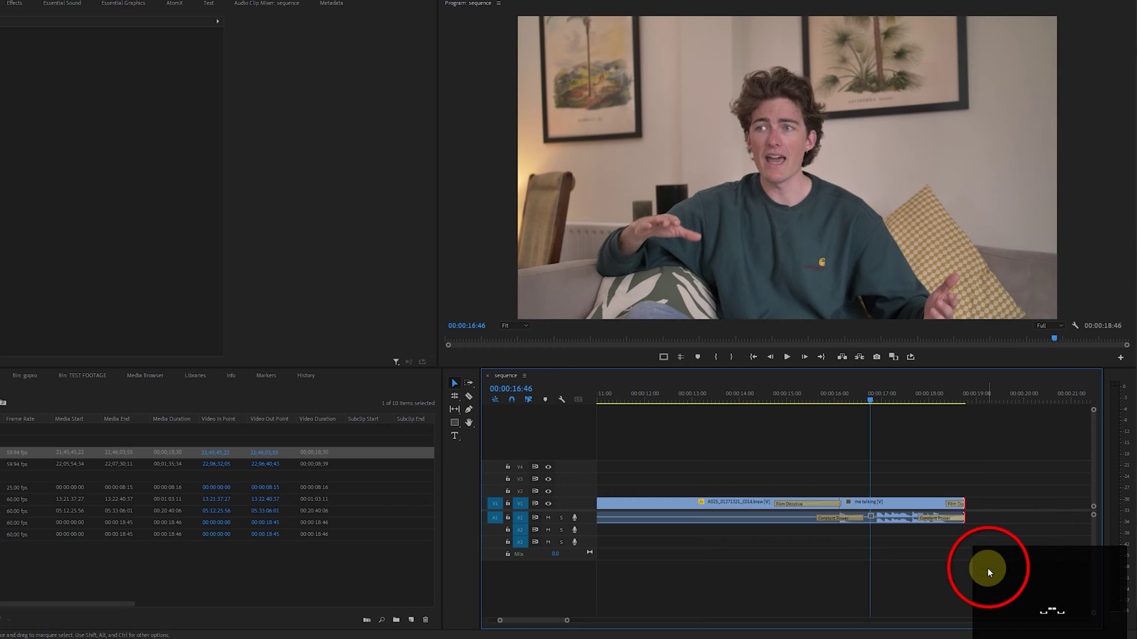
pyautogui.press('space')
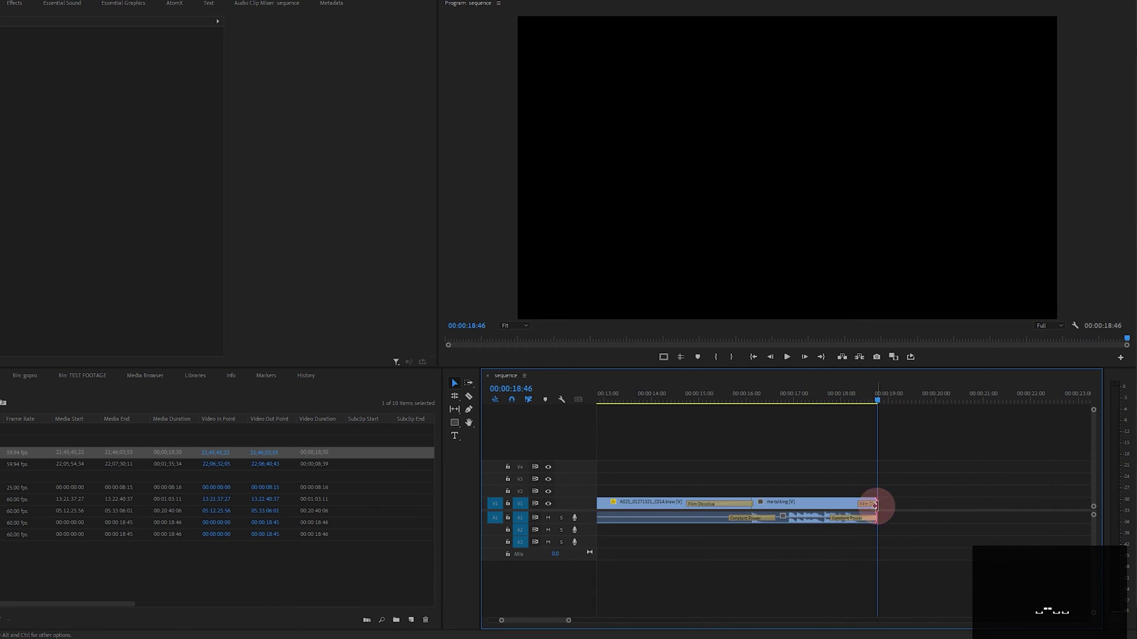
pyautogui.moveTo(876, 504); pyautogui.dragTo(907, 507)
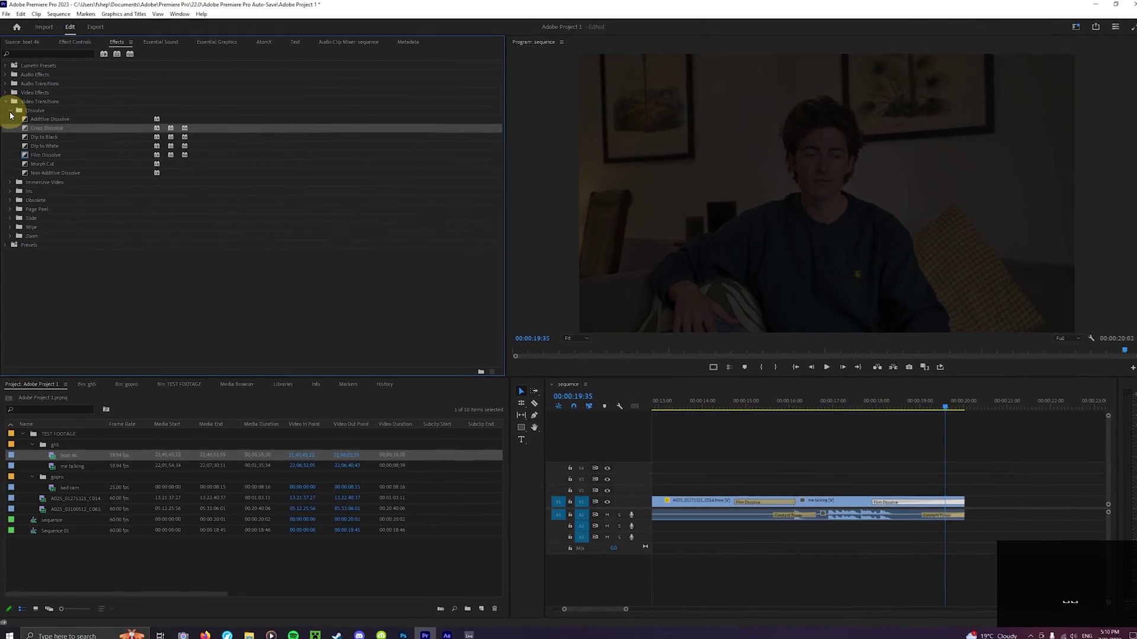
# Step: Set Cross Dissolve as the default transition from its right-click menu in the Effects panel
pyautogui.rightClick(70, 129)
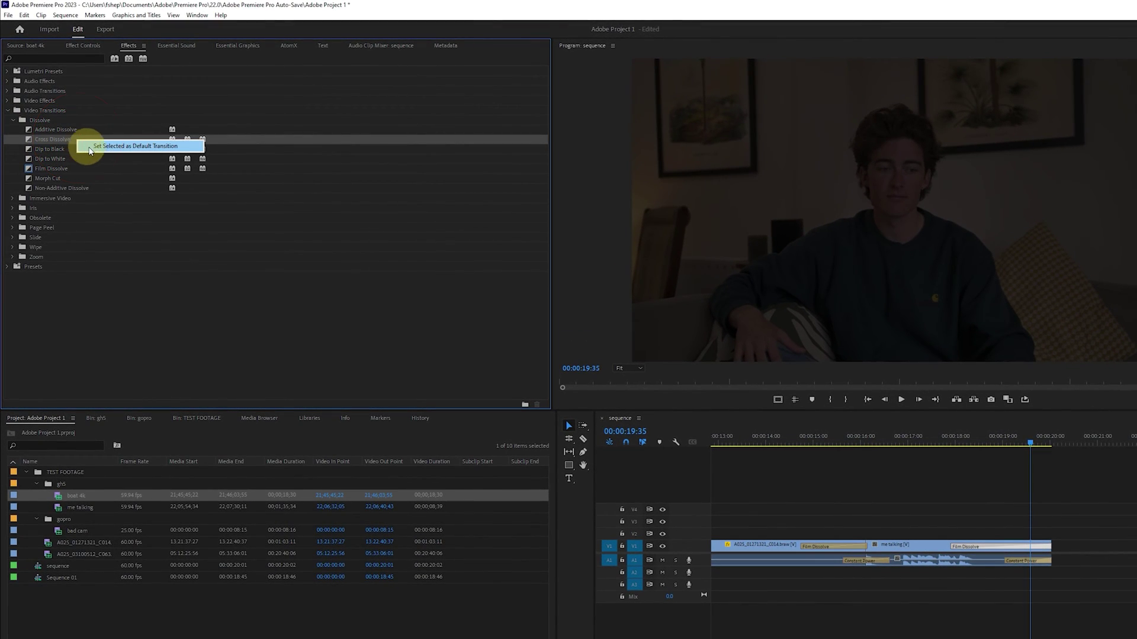
pyautogui.click(140, 146)
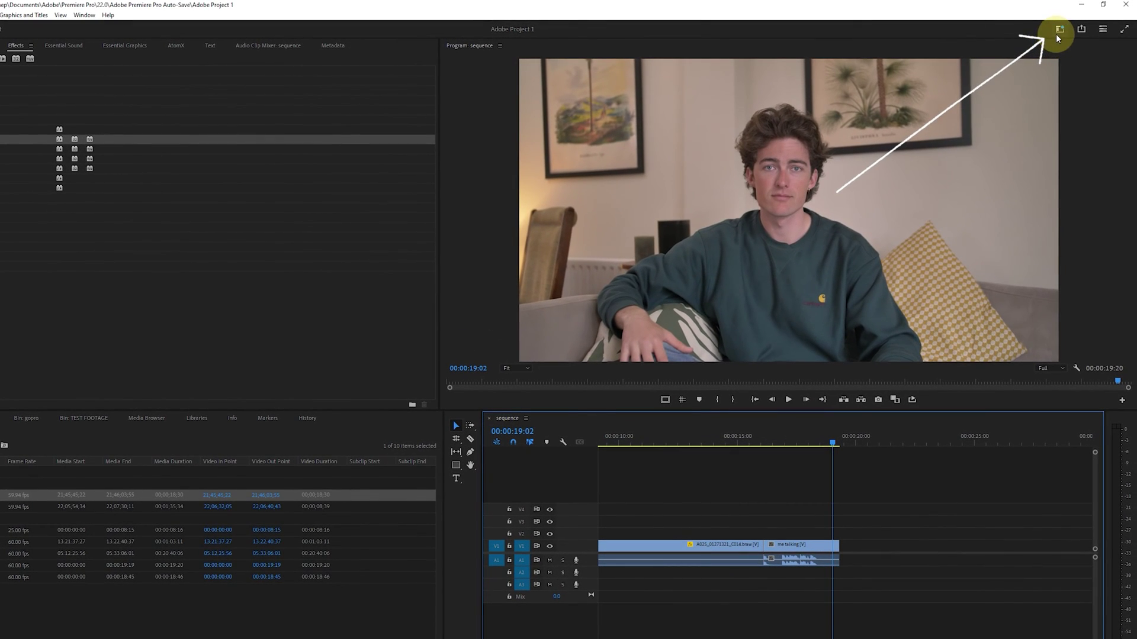
# Step: Switch to the Captions and Graphics workspace and focus the Timeline panel
pyautogui.click(1057, 34)
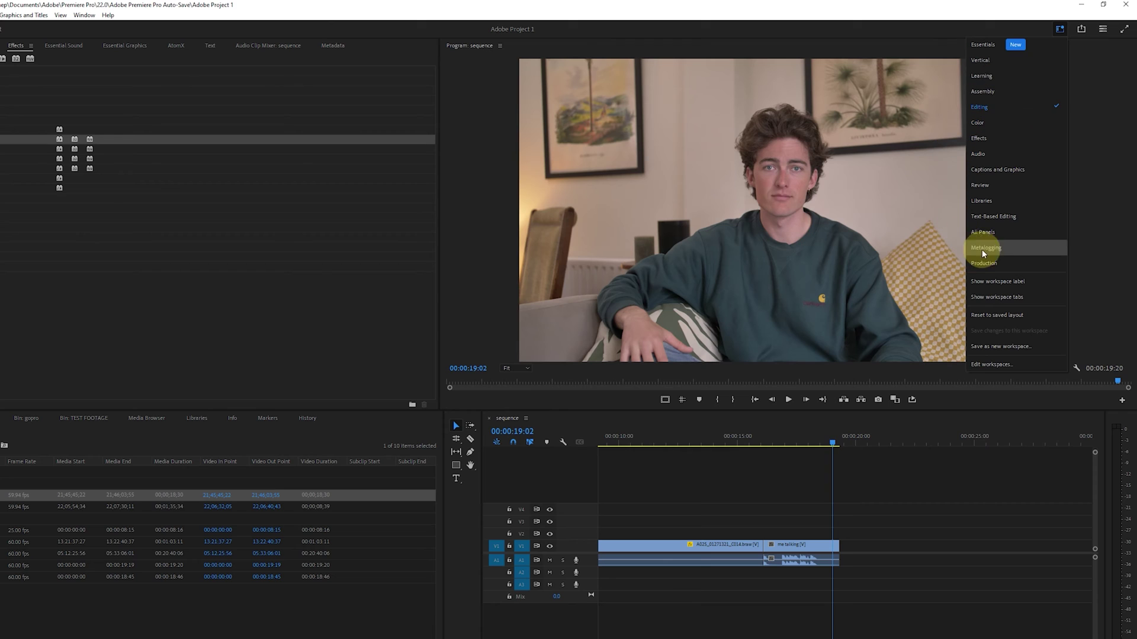
pyautogui.click(1029, 170)
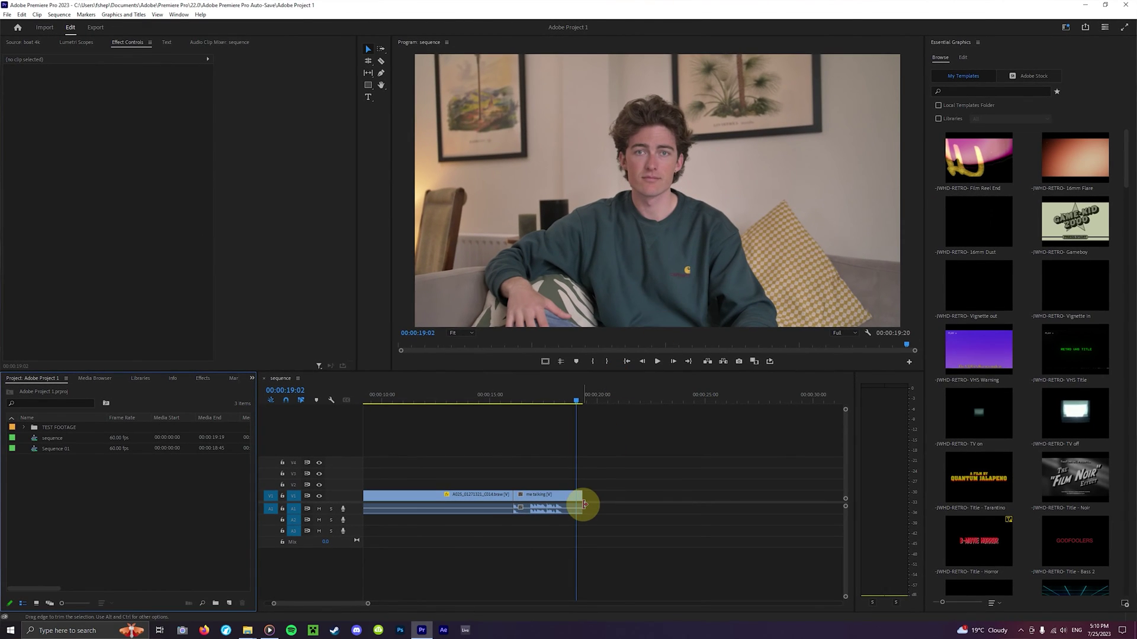
pyautogui.click(558, 507)
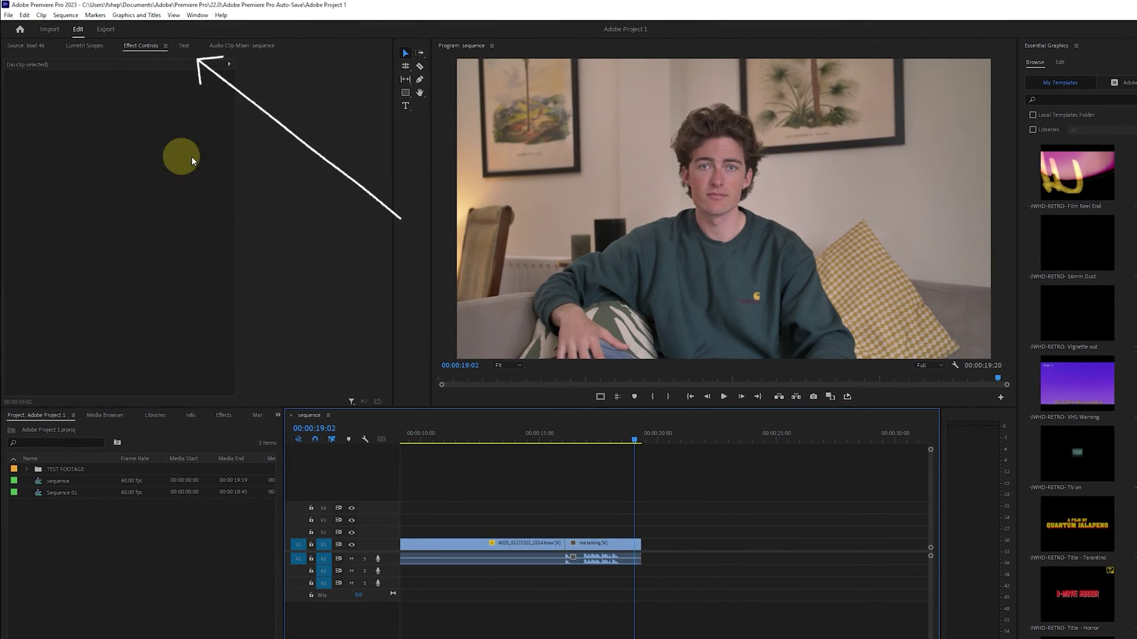
# Step: Transcribe the sequence in the Text panel's Transcript tab and play it back to check
pyautogui.click(184, 47)
pyautogui.click(56, 59)
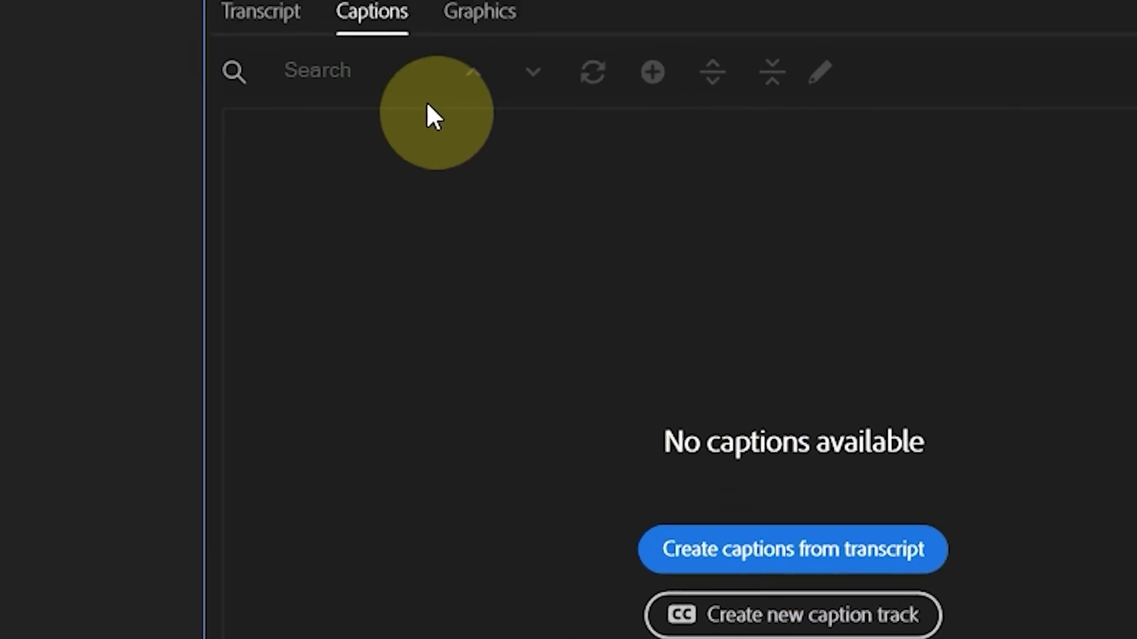
pyautogui.click(558, 296)
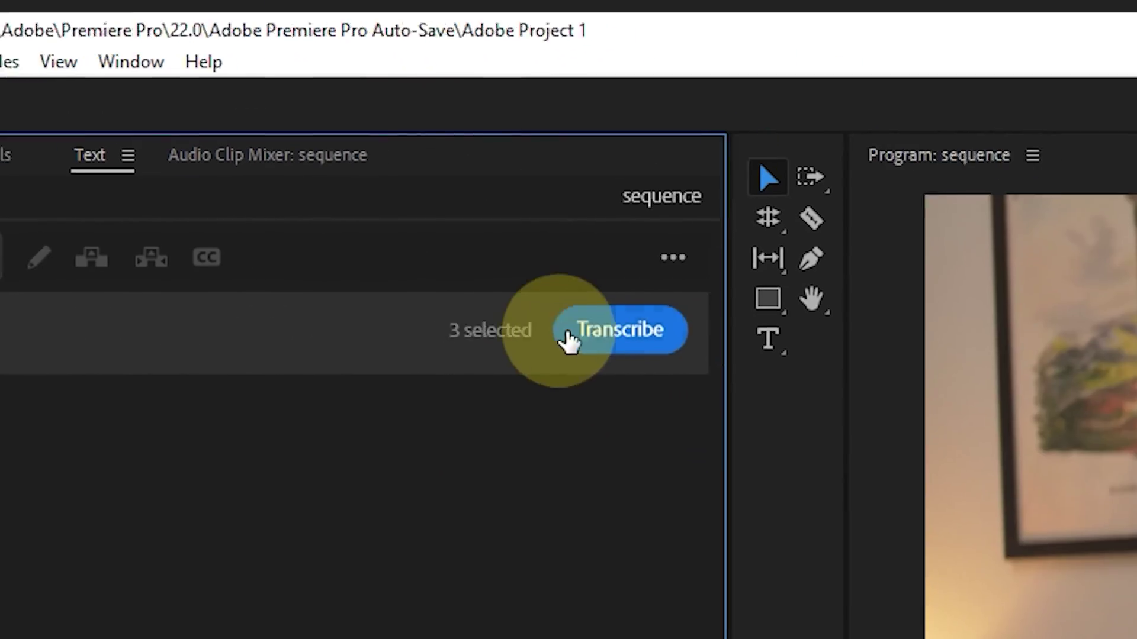
pyautogui.click(568, 340)
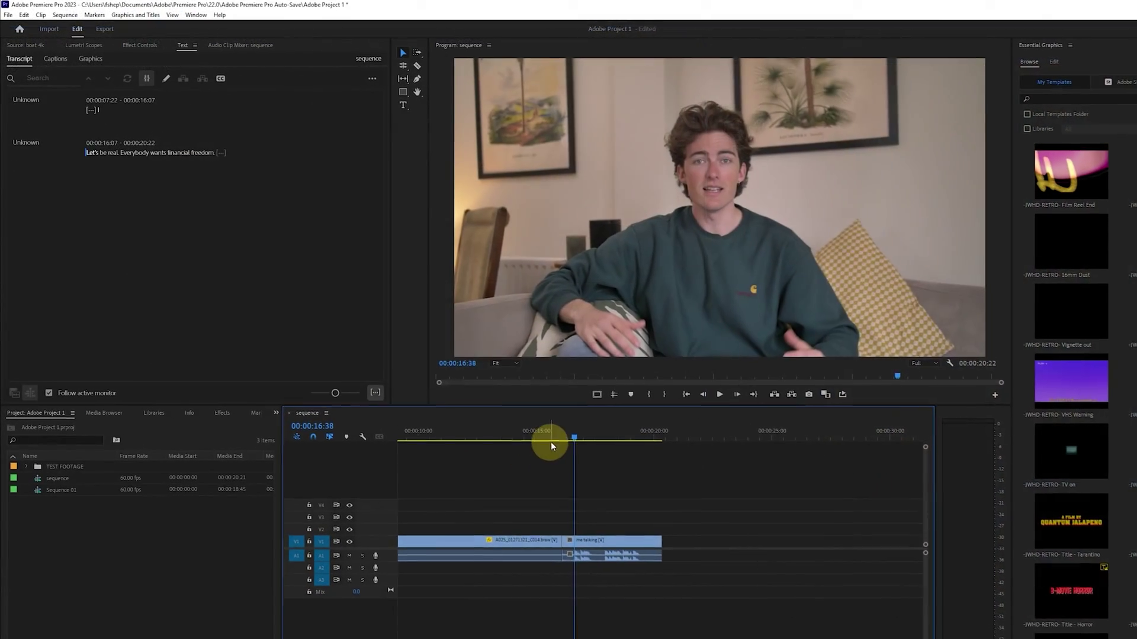
pyautogui.click(561, 441)
pyautogui.press('space')
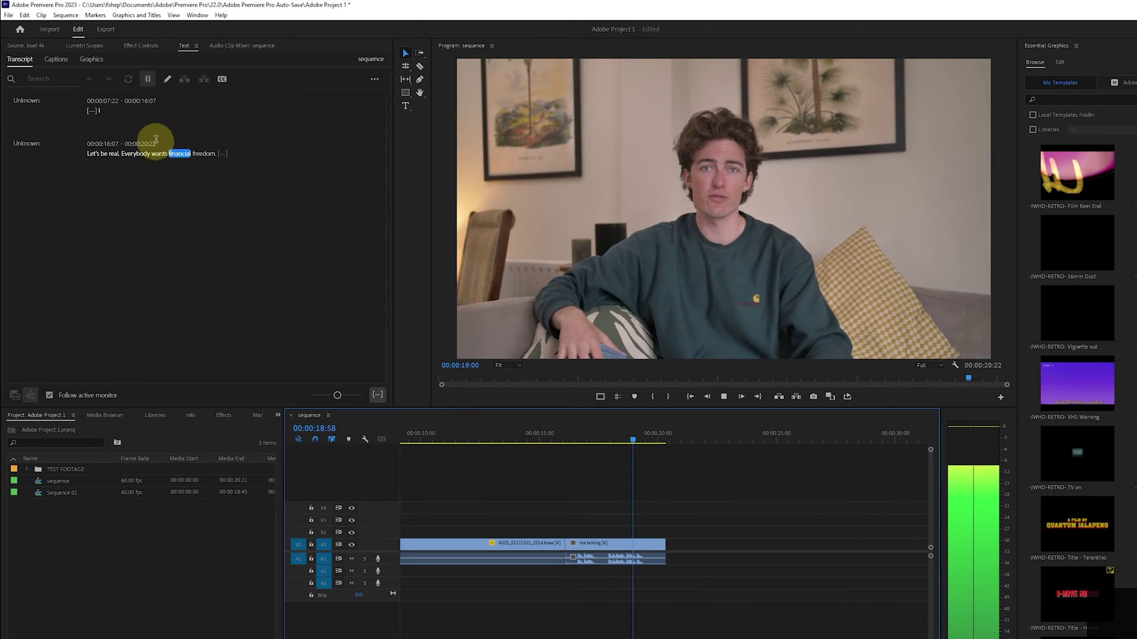
pyautogui.press('space')
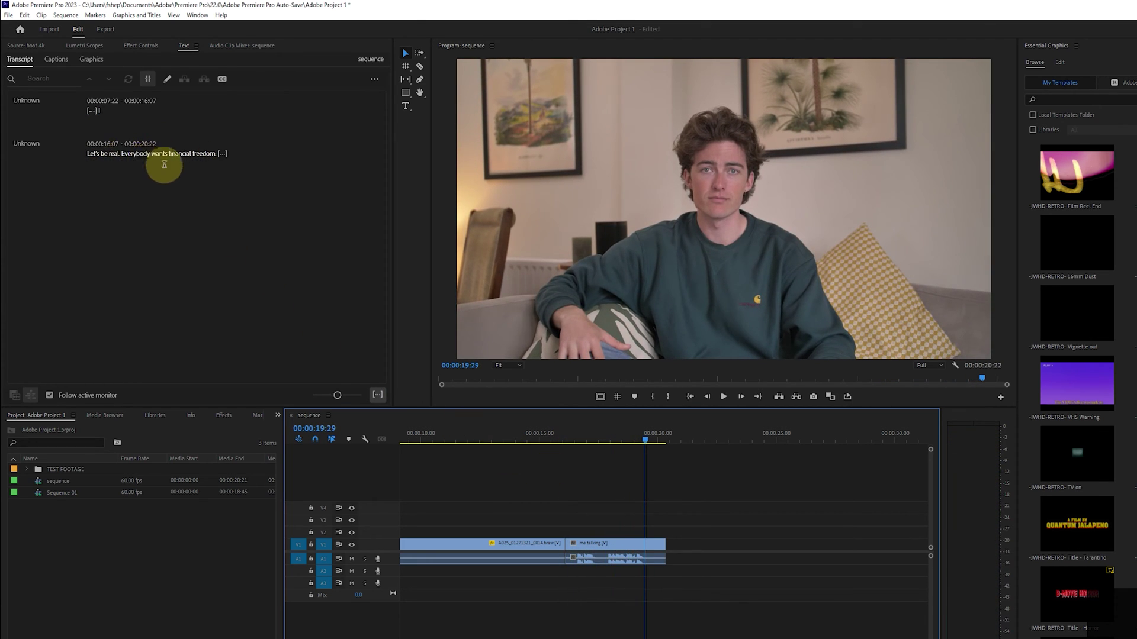
# Step: Change the transcript word 'freedom.' to 'FREEDOOOOOM!'
pyautogui.doubleClick(204, 153)
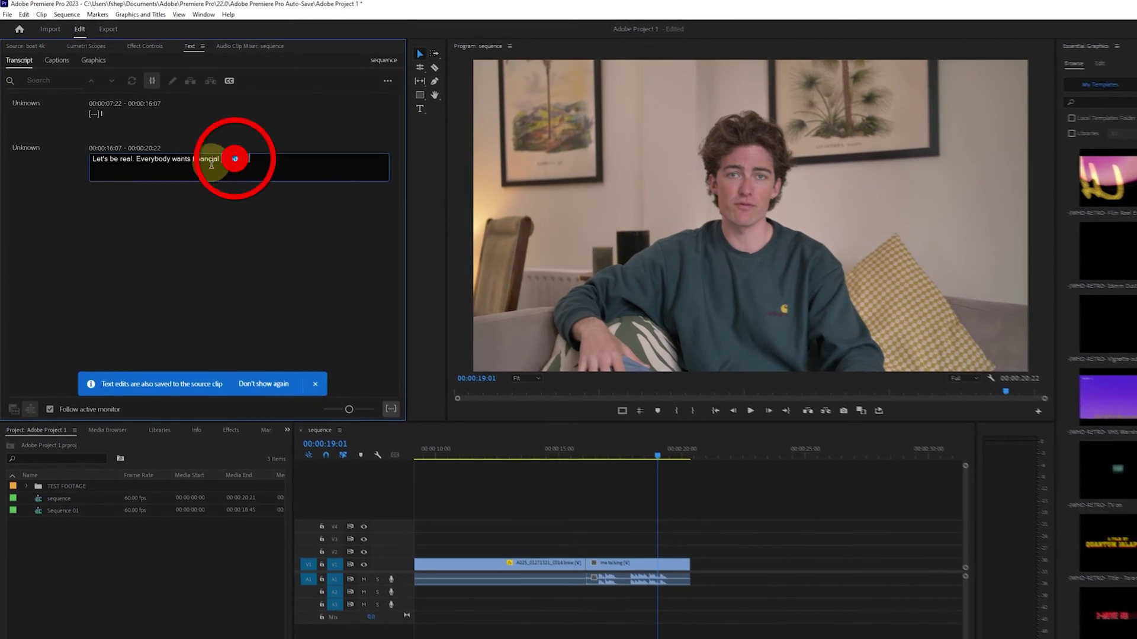
pyautogui.write('FREEDOOOOOM')
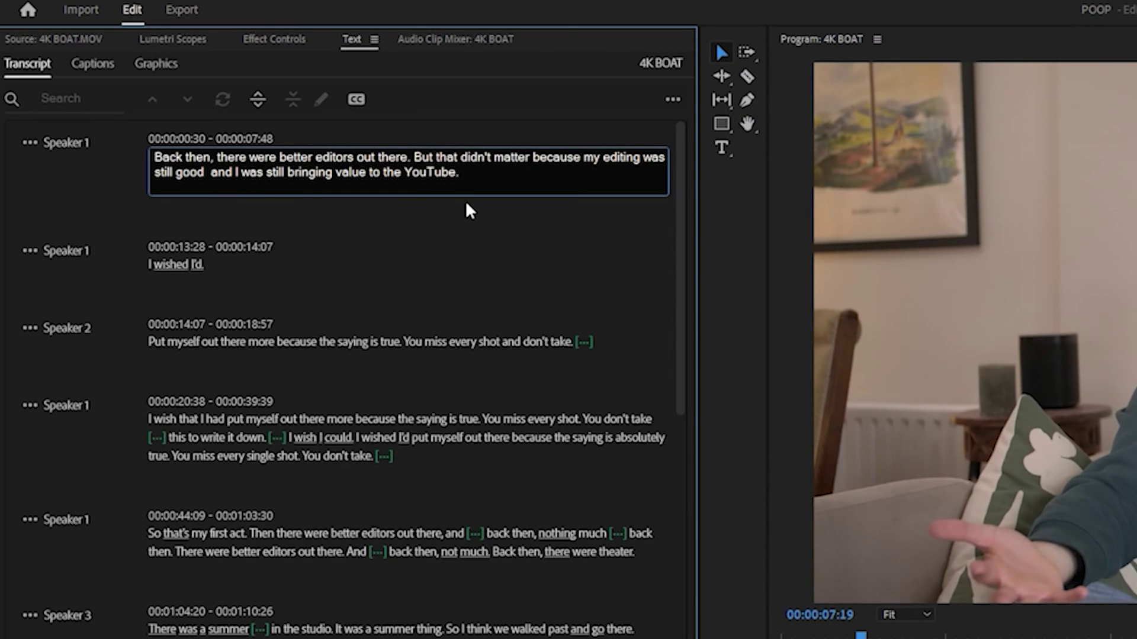
pyautogui.write('r')
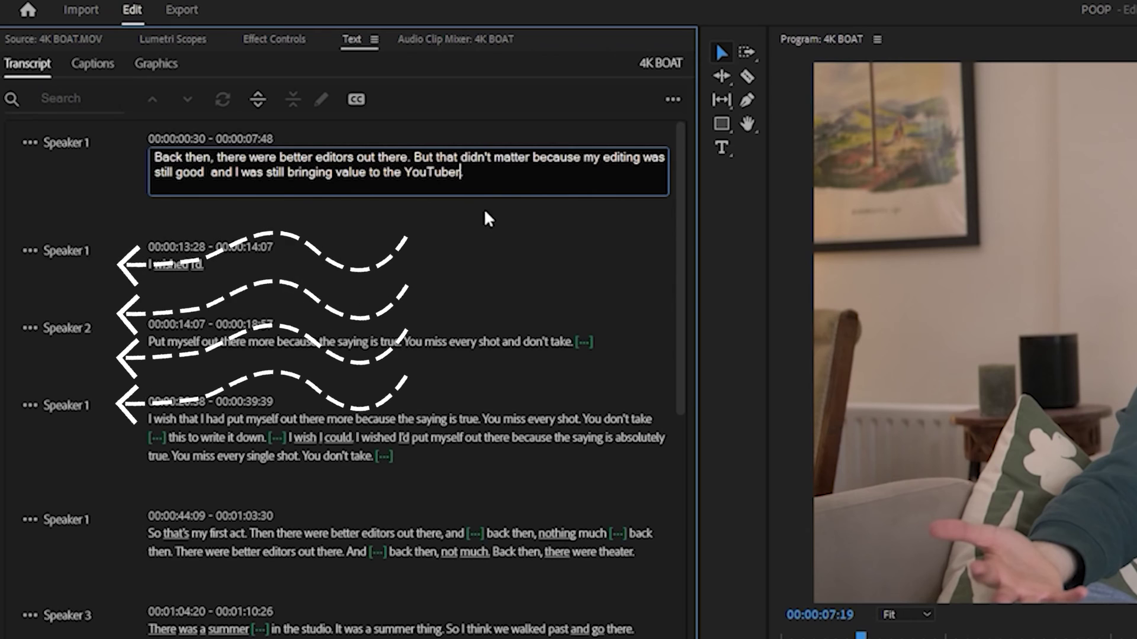
pyautogui.click(520, 219)
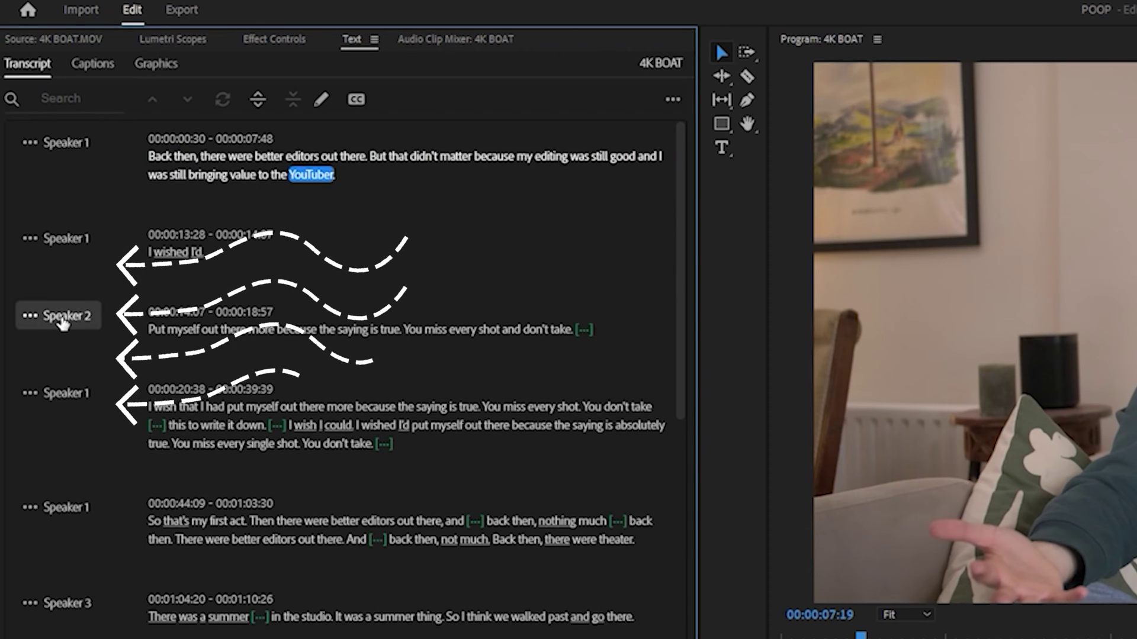
# Step: Open Edit speakers and type a new name for Speaker 1
pyautogui.click(31, 316)
pyautogui.click(74, 471)
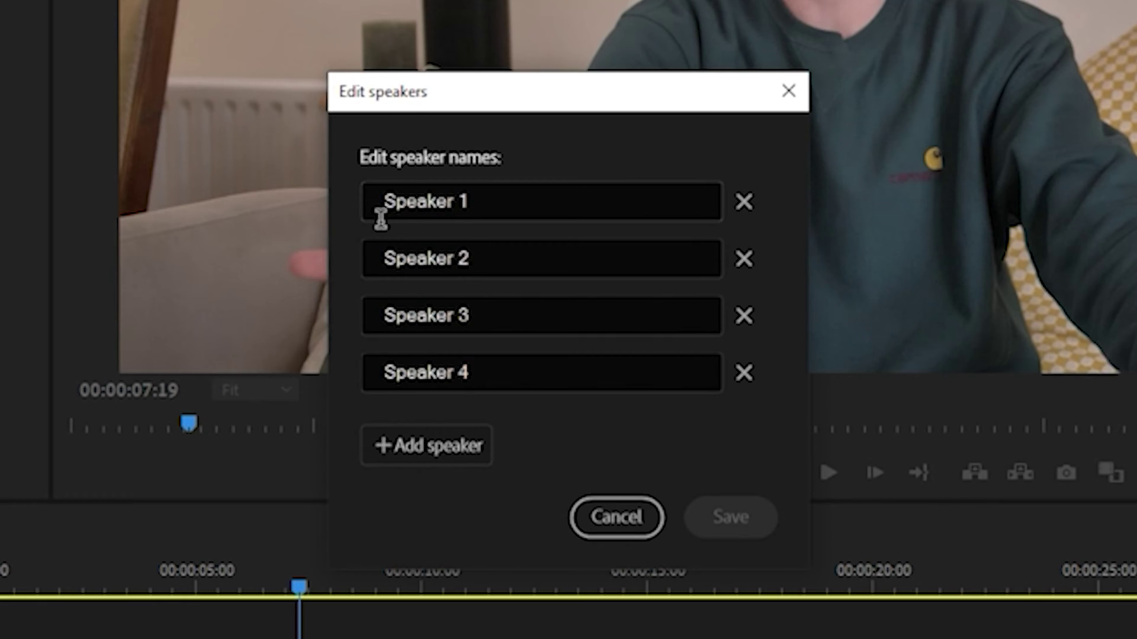
pyautogui.doubleClick(439, 203)
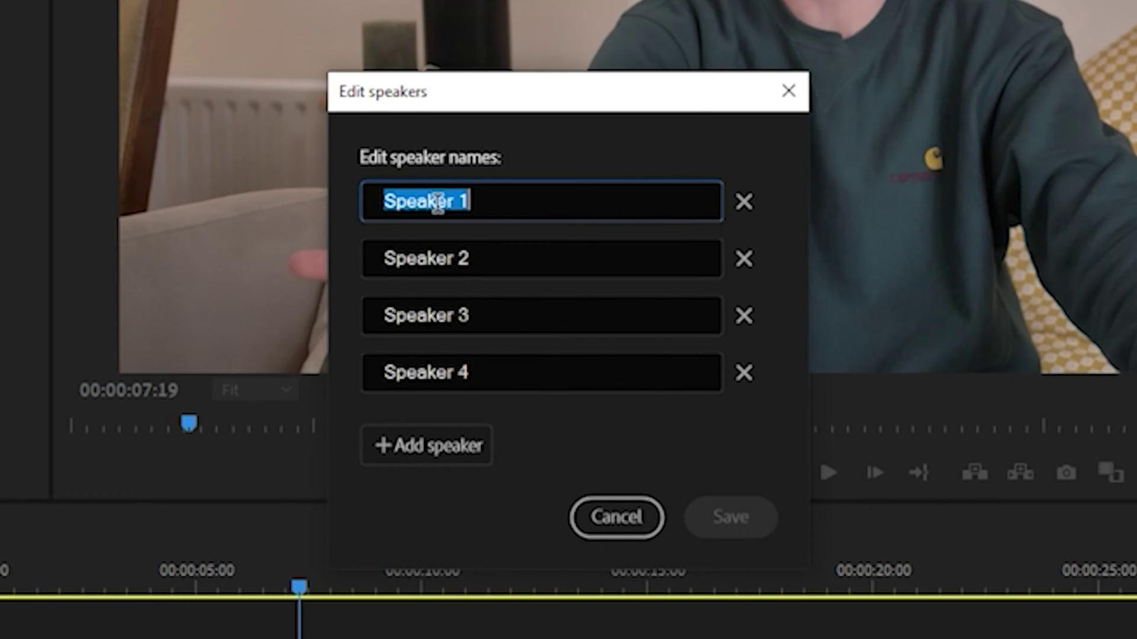
pyautogui.write('FIN')
pyautogui.press('Tab')
# Step: Finish the speaker name and start captions from the transcript with the Subtitle default preset
pyautogui.write('F')
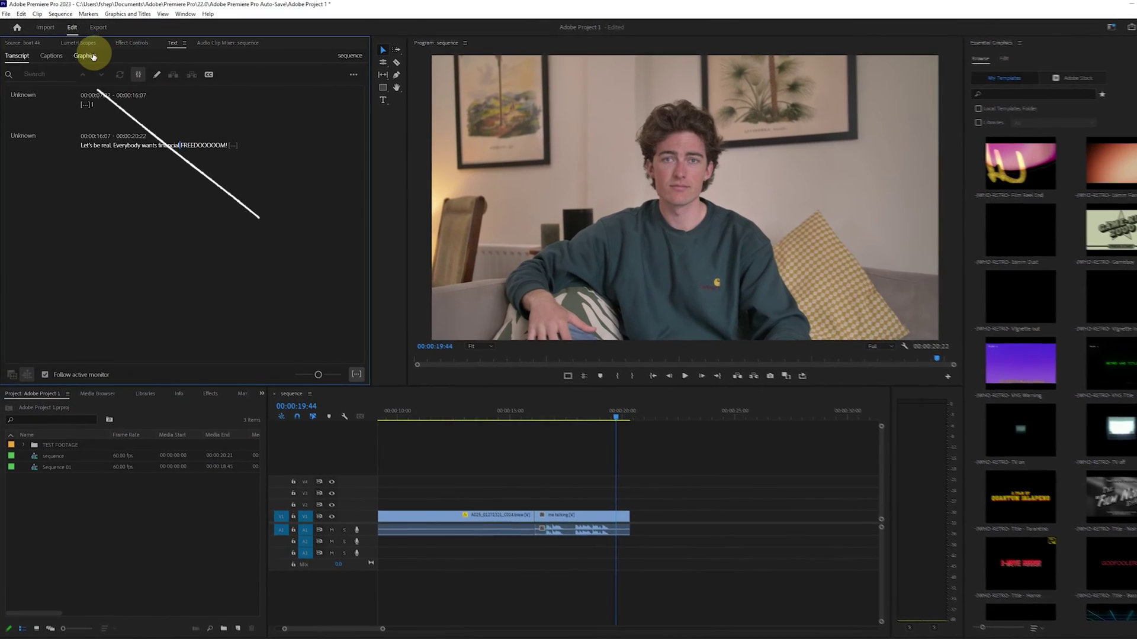
pyautogui.click(51, 56)
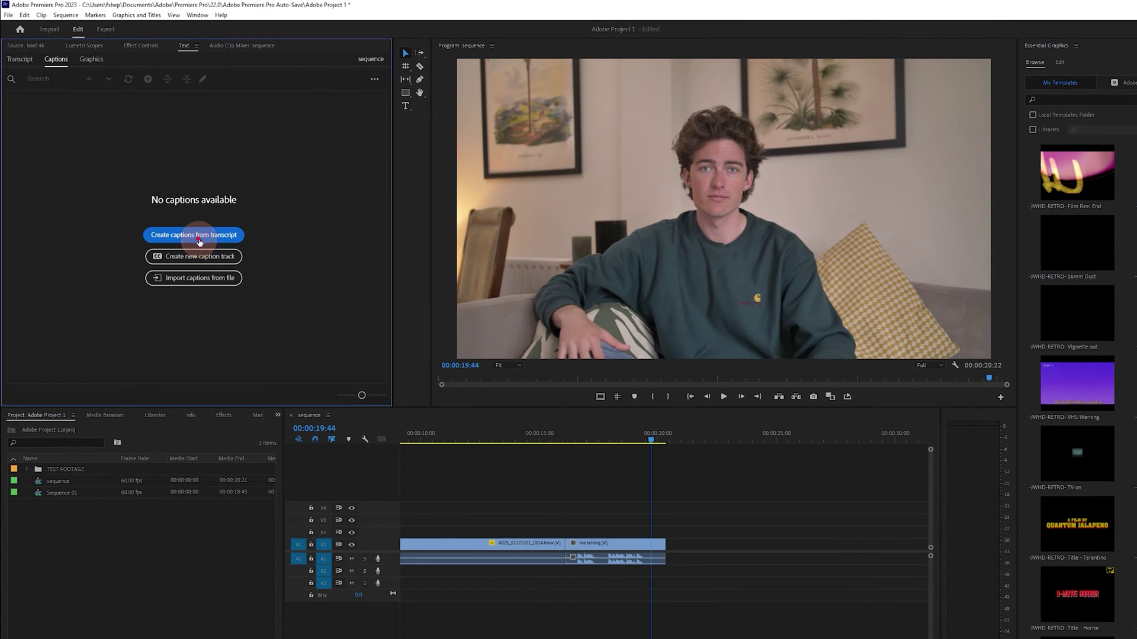
pyautogui.click(199, 237)
pyautogui.click(570, 333)
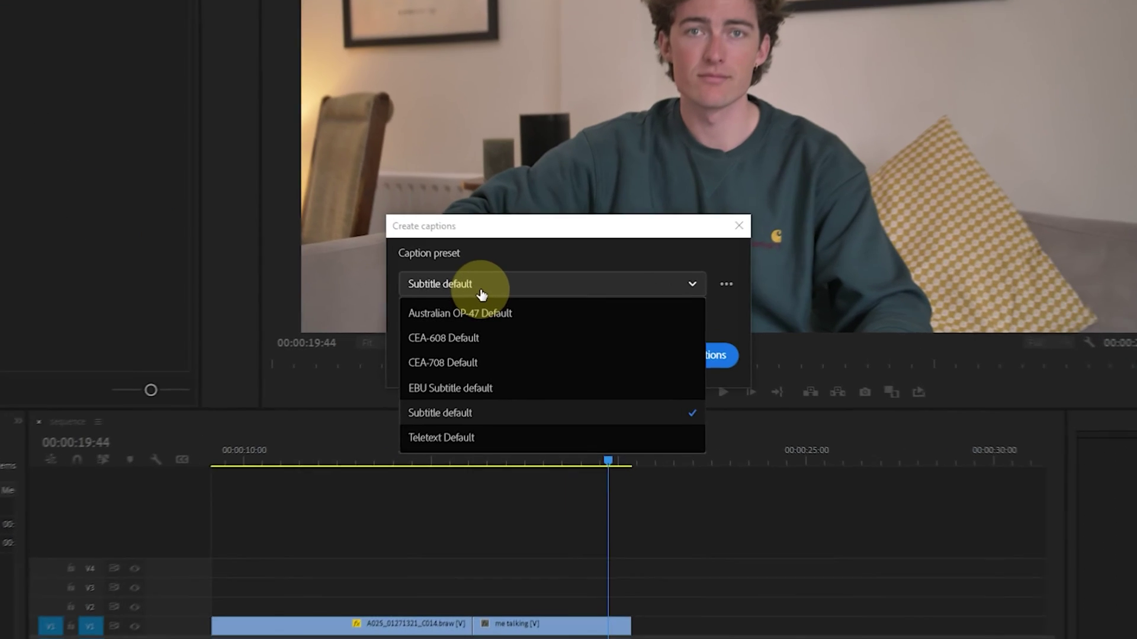
pyautogui.click(645, 284)
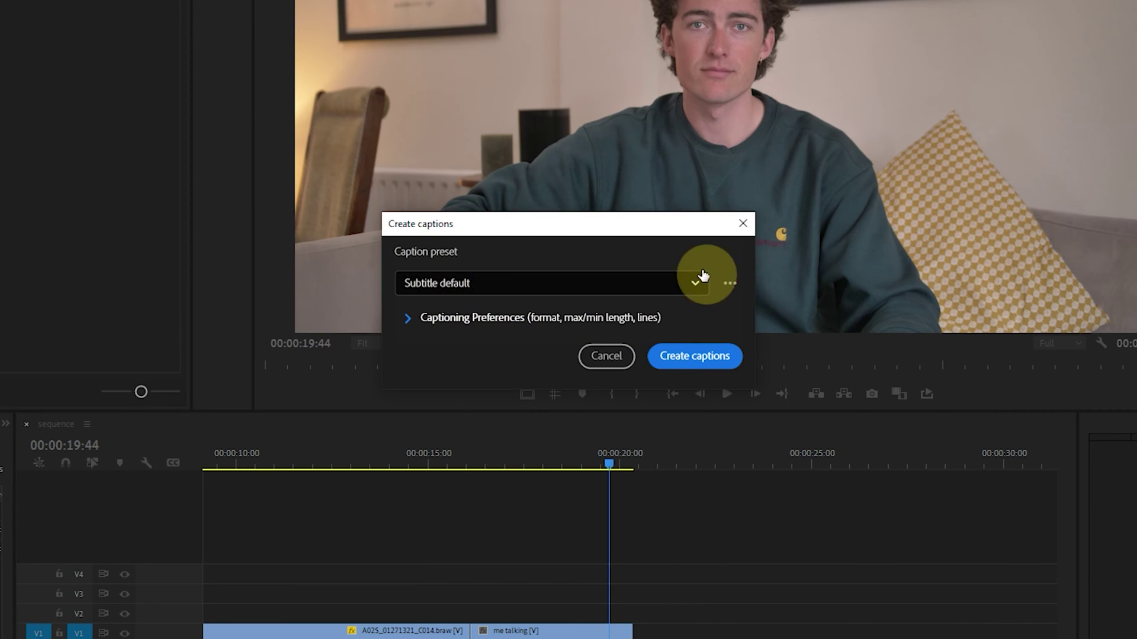
# Step: Set single-line captions with a 22-character maximum length and create them
pyautogui.click(477, 319)
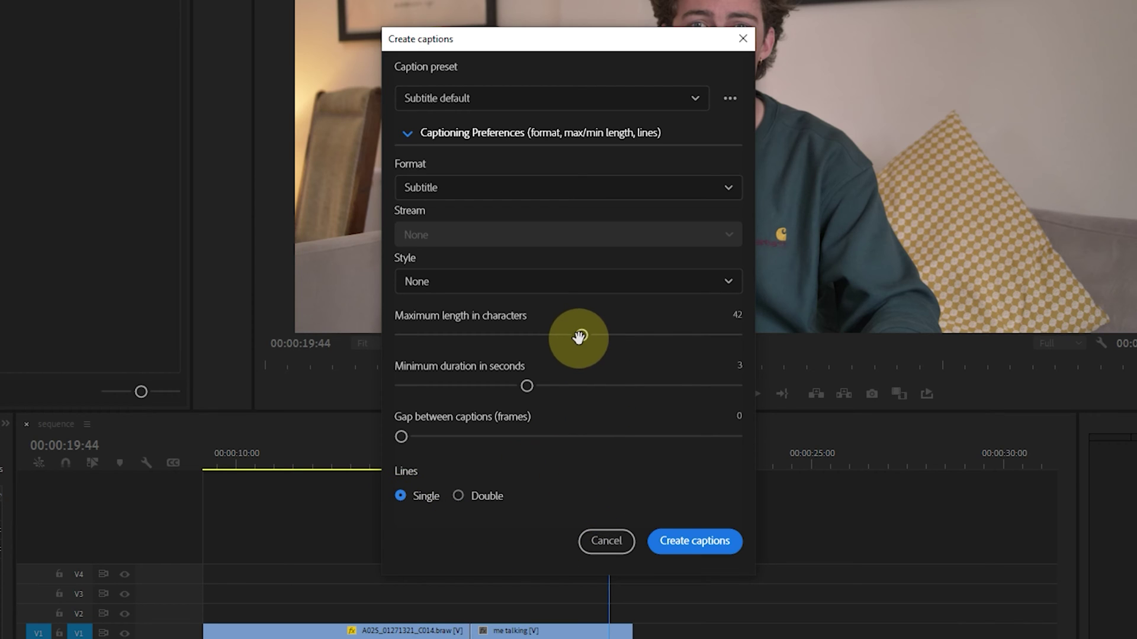
pyautogui.moveTo(551, 339); pyautogui.dragTo(497, 339)
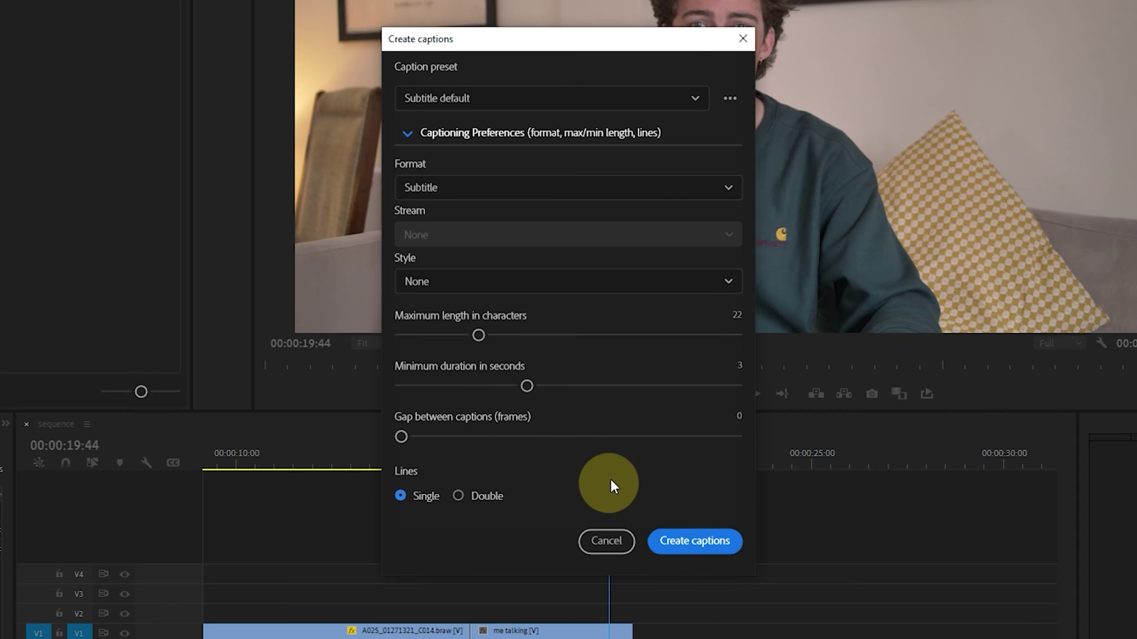
pyautogui.click(694, 540)
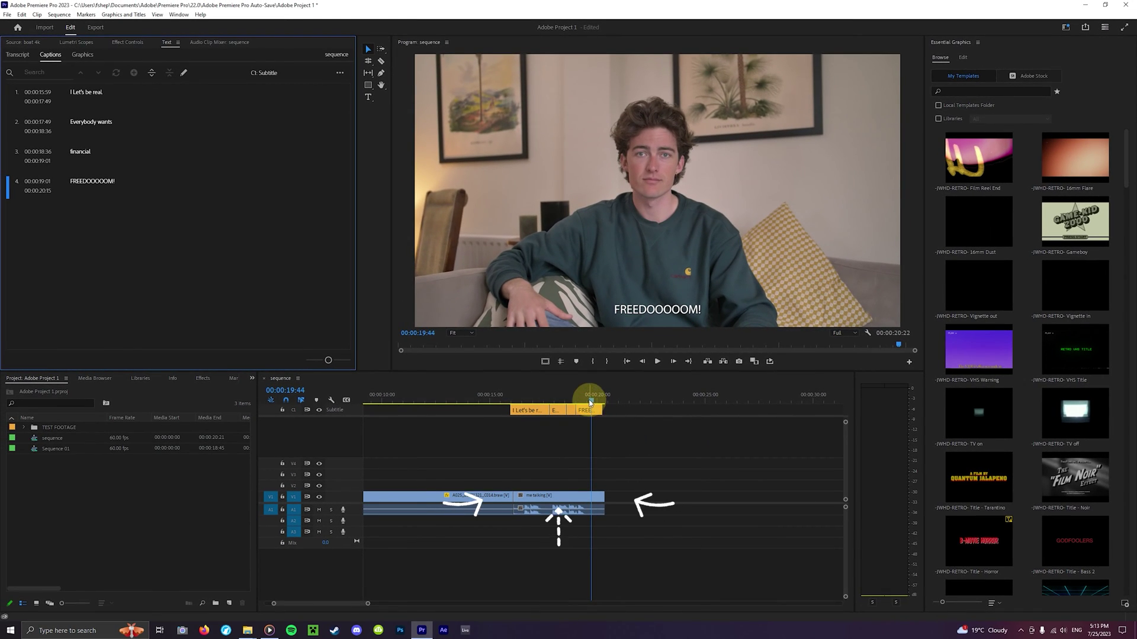
# Step: Edit the first caption to remove the stray leading 'I' so it reads "Let's be real."
pyautogui.moveTo(589, 402); pyautogui.dragTo(528, 409)
pyautogui.doubleClick(73, 92)
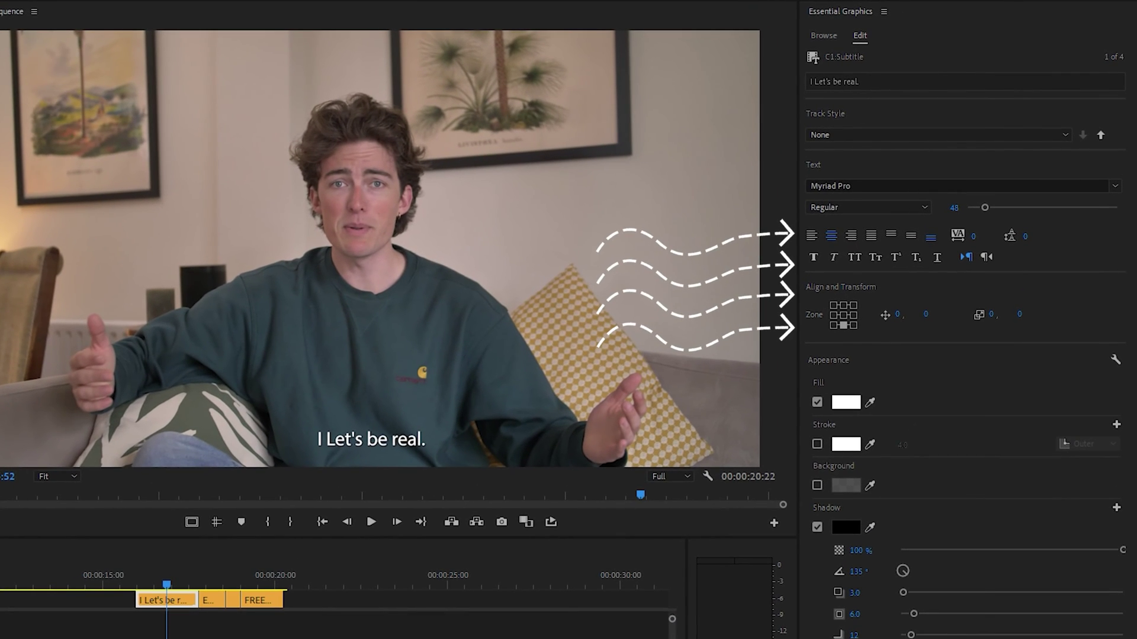
pyautogui.press('BackSpace')
pyautogui.press('BackSpace')
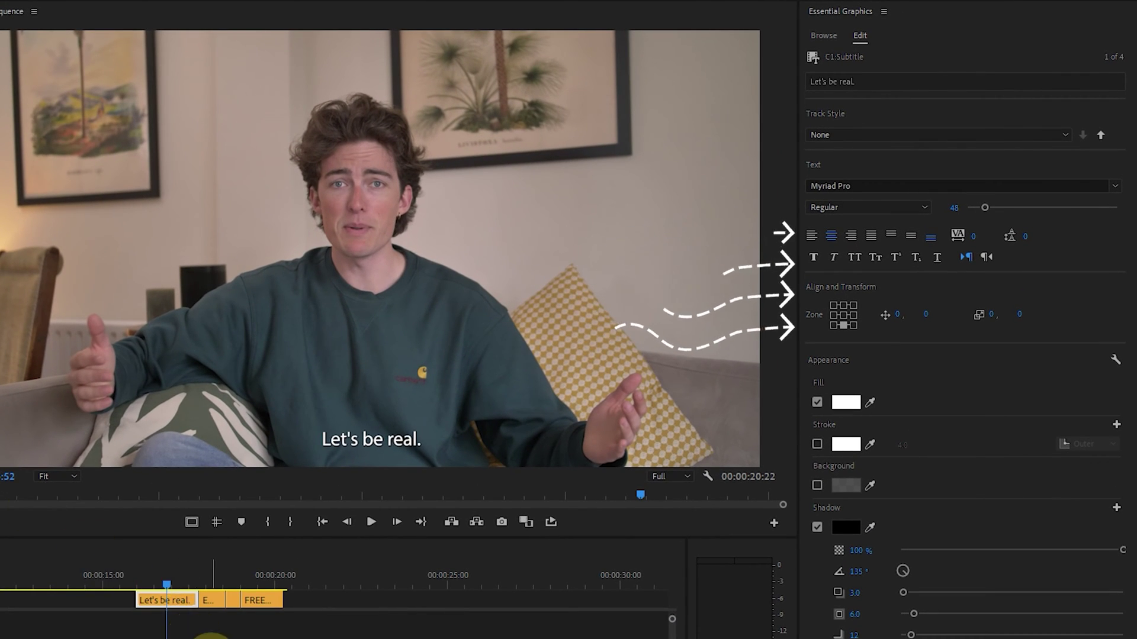
pyautogui.press('Escape')
# Step: Play back the captions to review them, then select all caption clips
pyautogui.click(188, 604)
pyautogui.press('space')
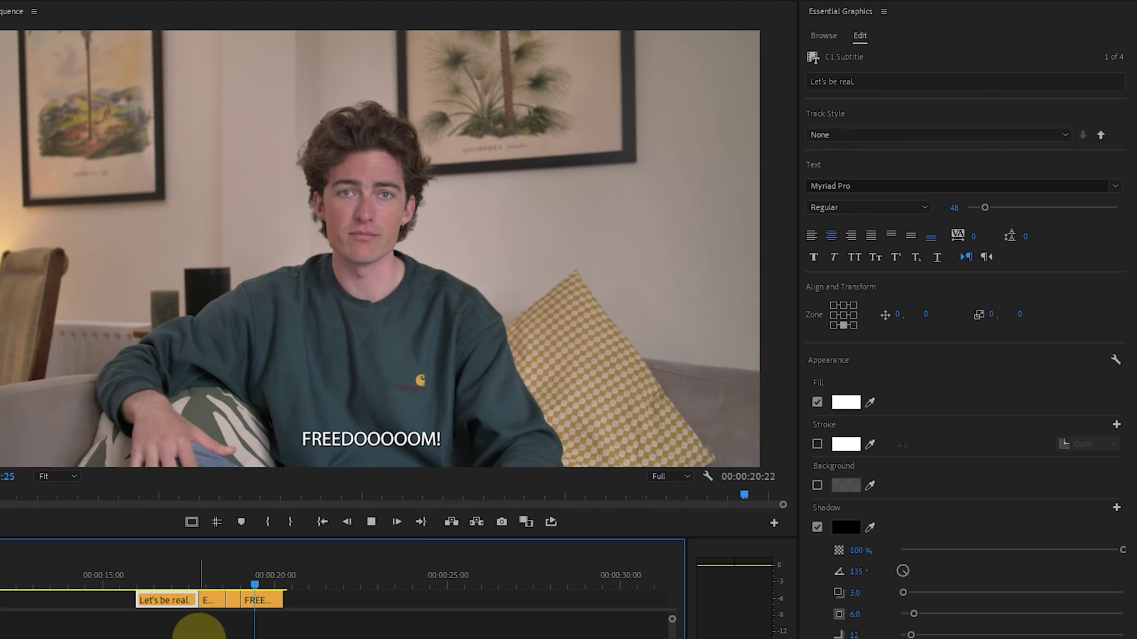
pyautogui.press('space')
pyautogui.click(159, 574)
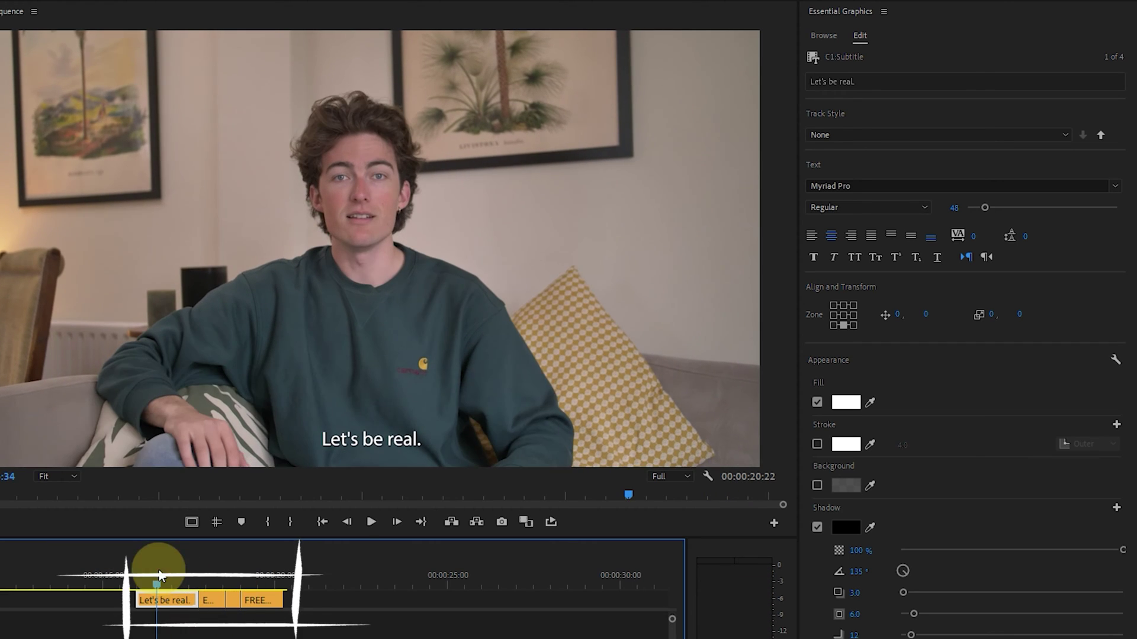
pyautogui.hotkey('ctrl', 'a')
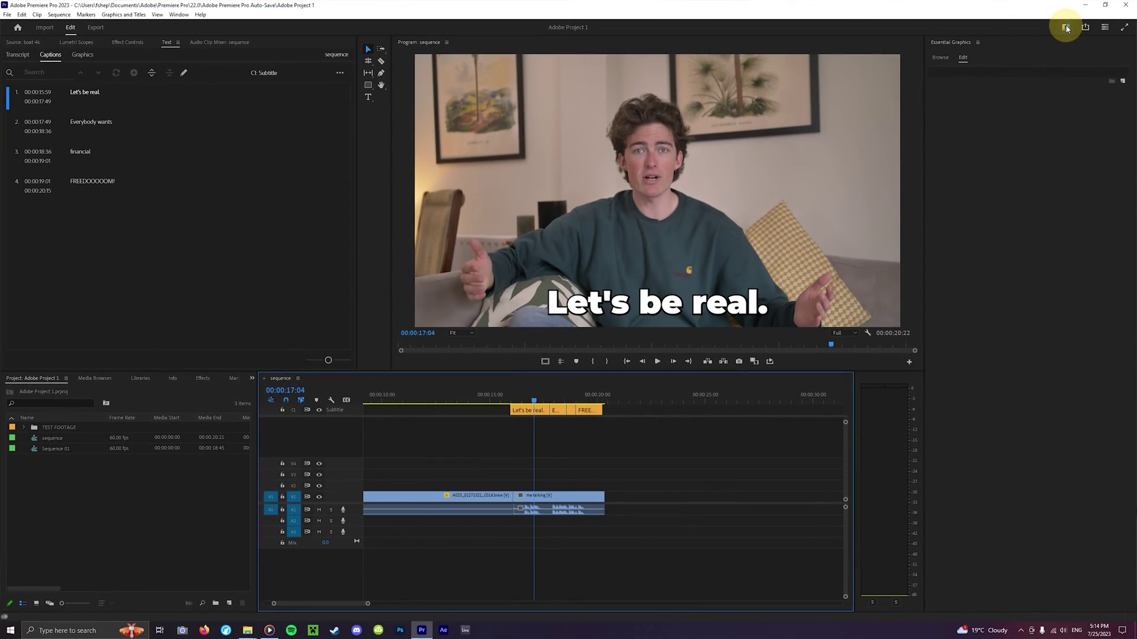
# Step: Switch Premiere Pro to the Text-Based Editing workspace
pyautogui.click(1066, 28)
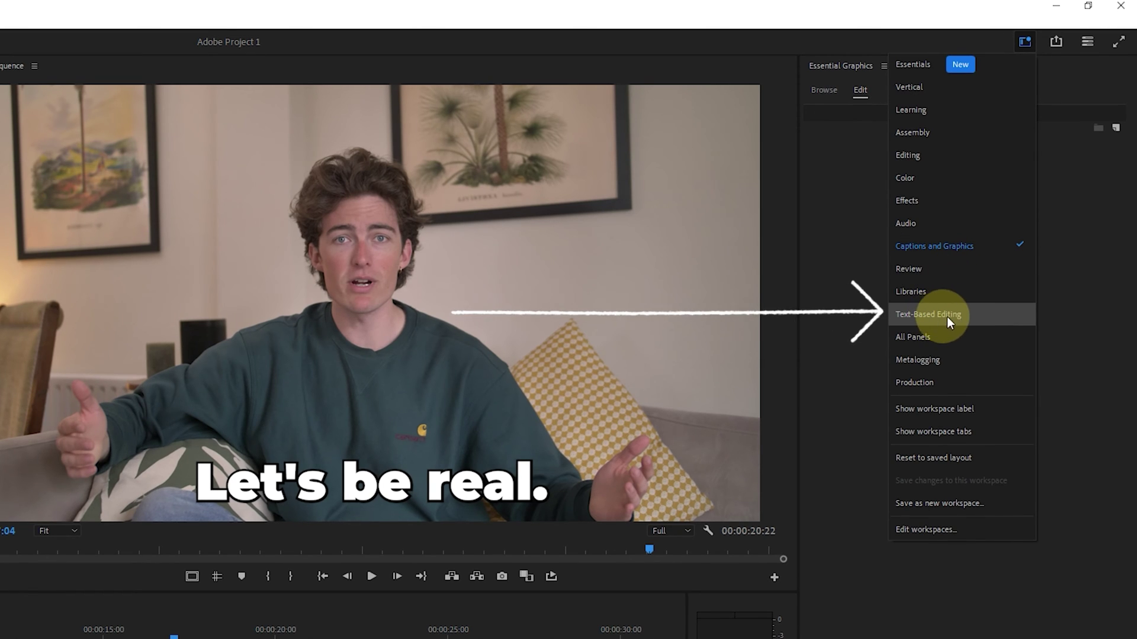
pyautogui.click(953, 320)
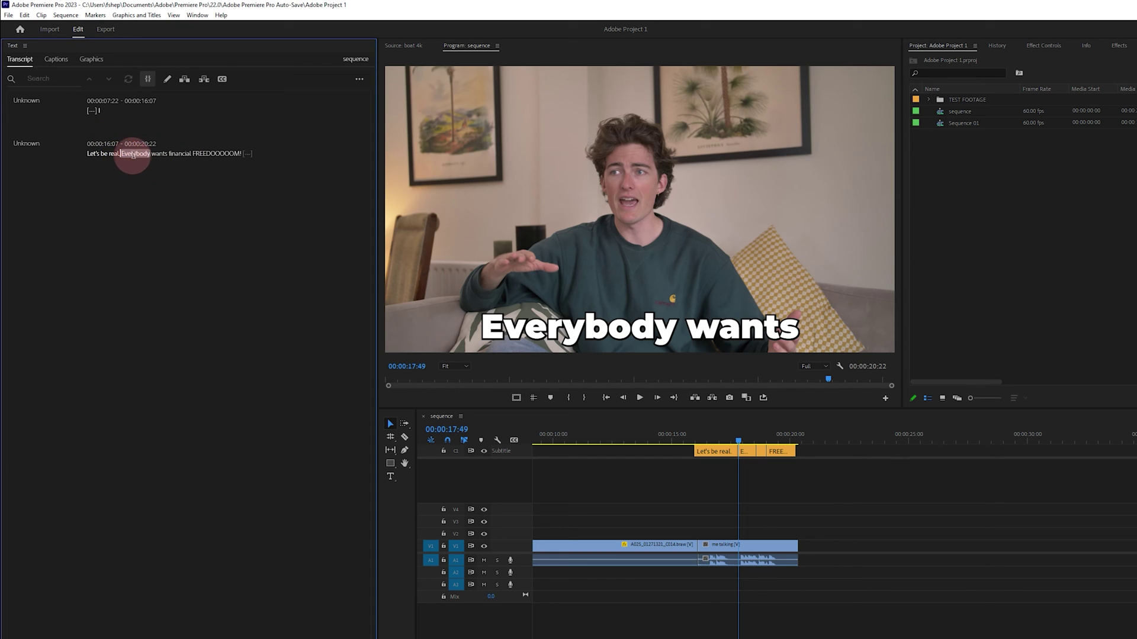
# Step: Undo an accidental pasted copy of the 'Everybody wants financial' transcript line
pyautogui.moveTo(240, 154); pyautogui.dragTo(242, 154)
pyautogui.hotkey('ctrl', 'c')
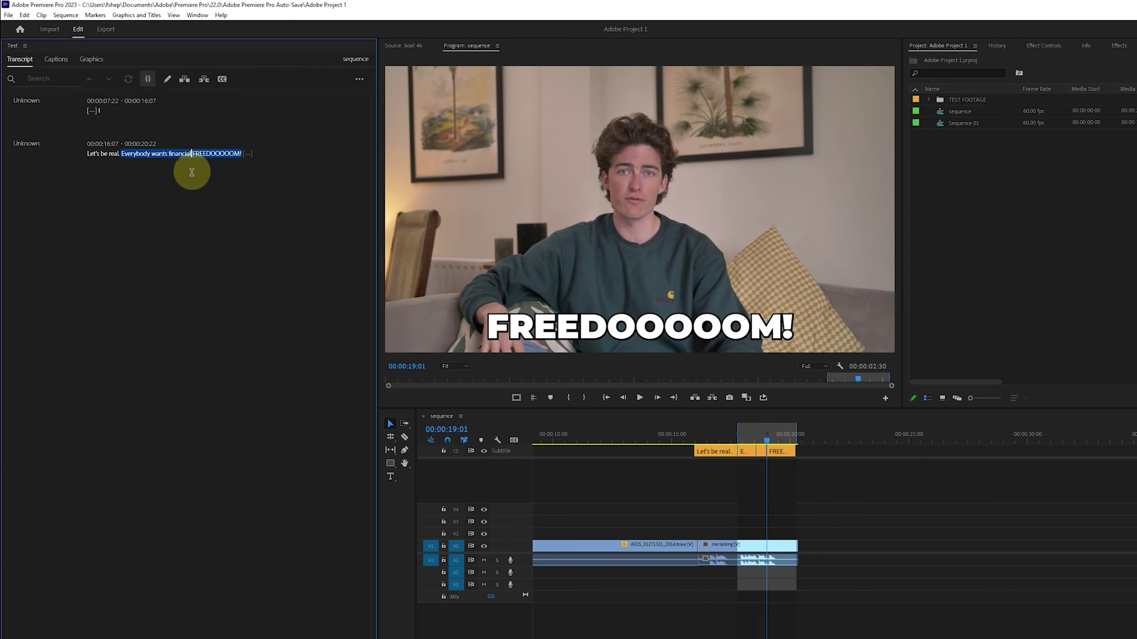
pyautogui.click(83, 154)
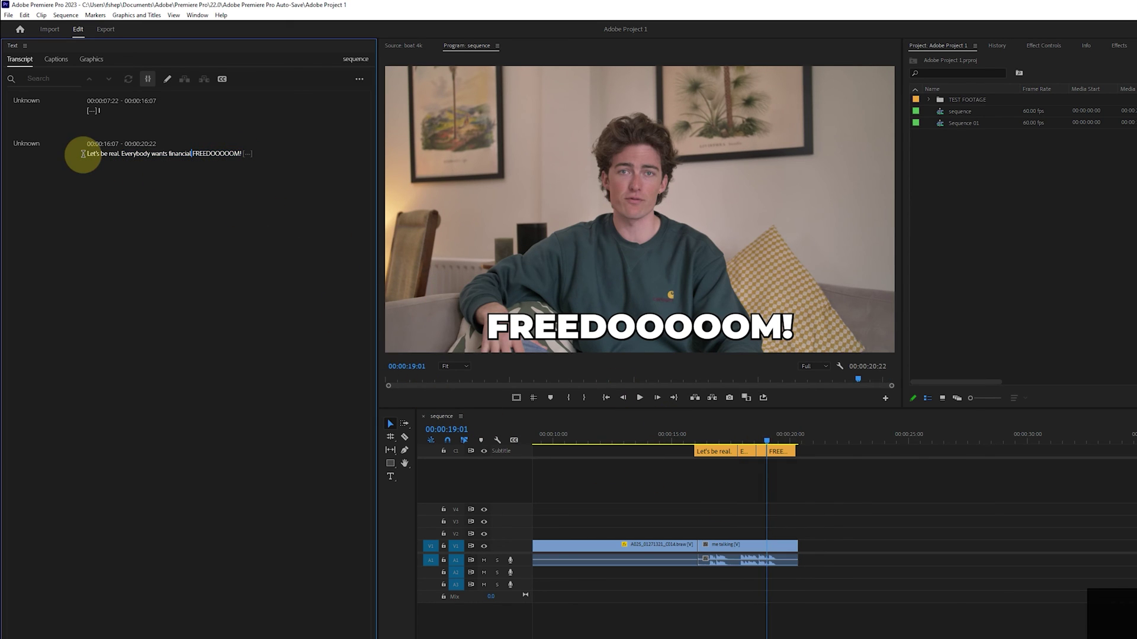
pyautogui.hotkey('ctrl', 'v')
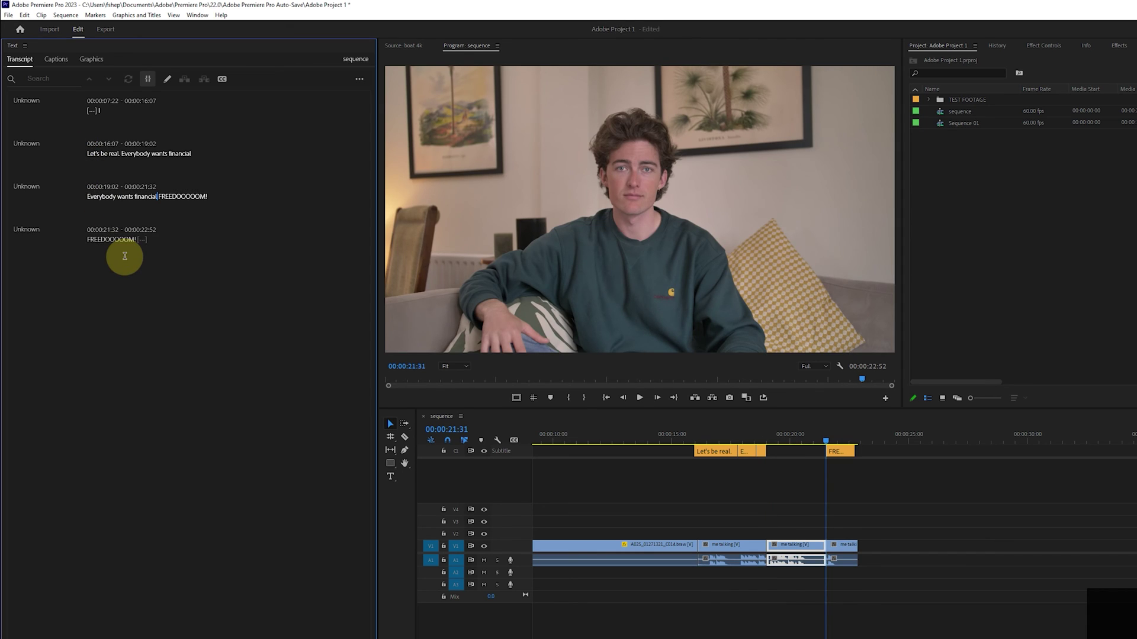
pyautogui.hotkey('ctrl', 'z')
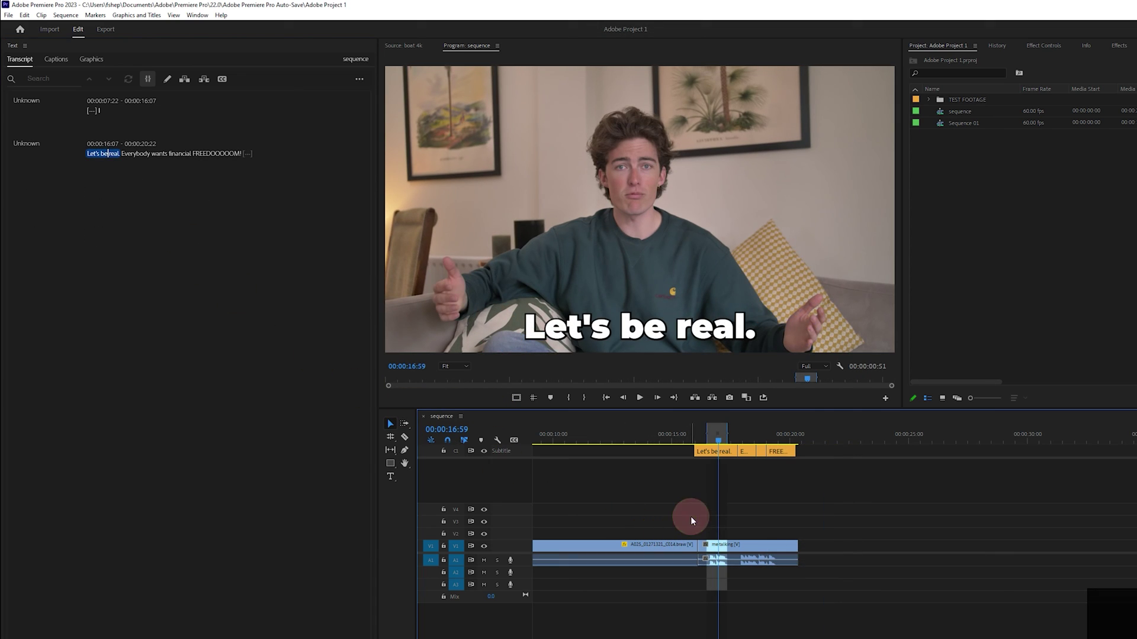
# Step: Select "Let's be real." in the transcript and extract it from the sequence
pyautogui.click(717, 550)
pyautogui.click(96, 154)
pyautogui.press('Delete')
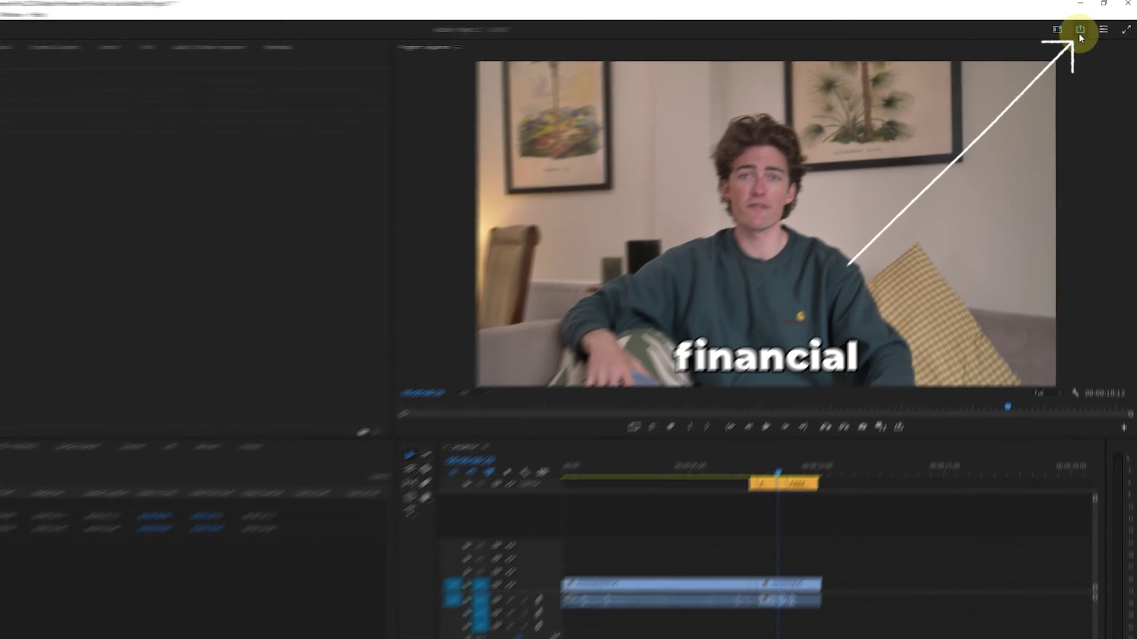
pyautogui.click(1085, 29)
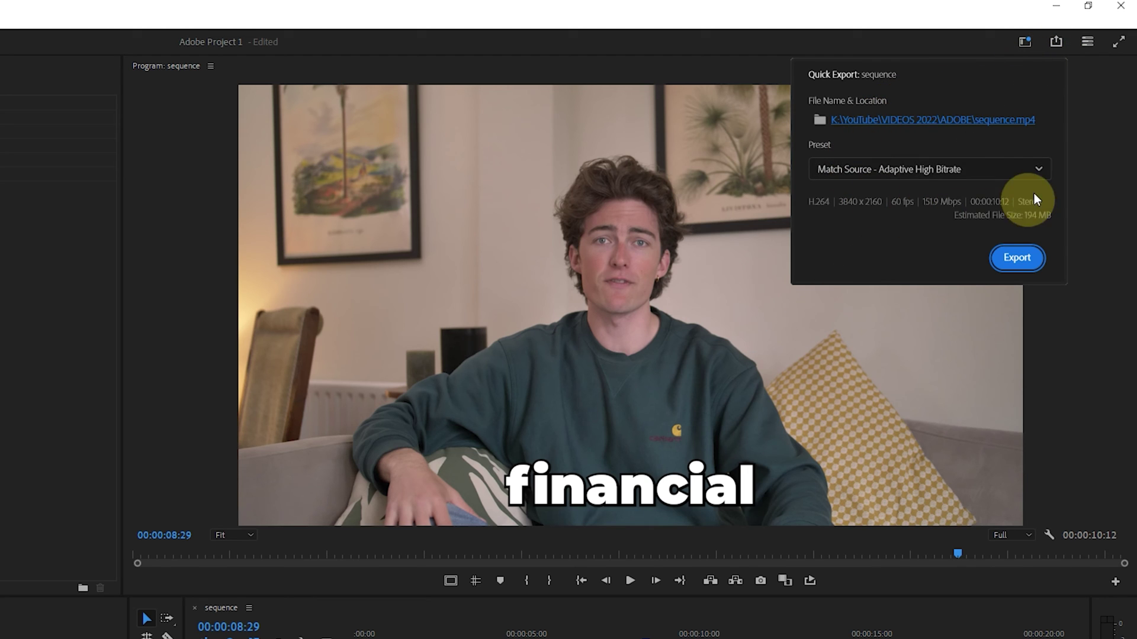
pyautogui.click(939, 168)
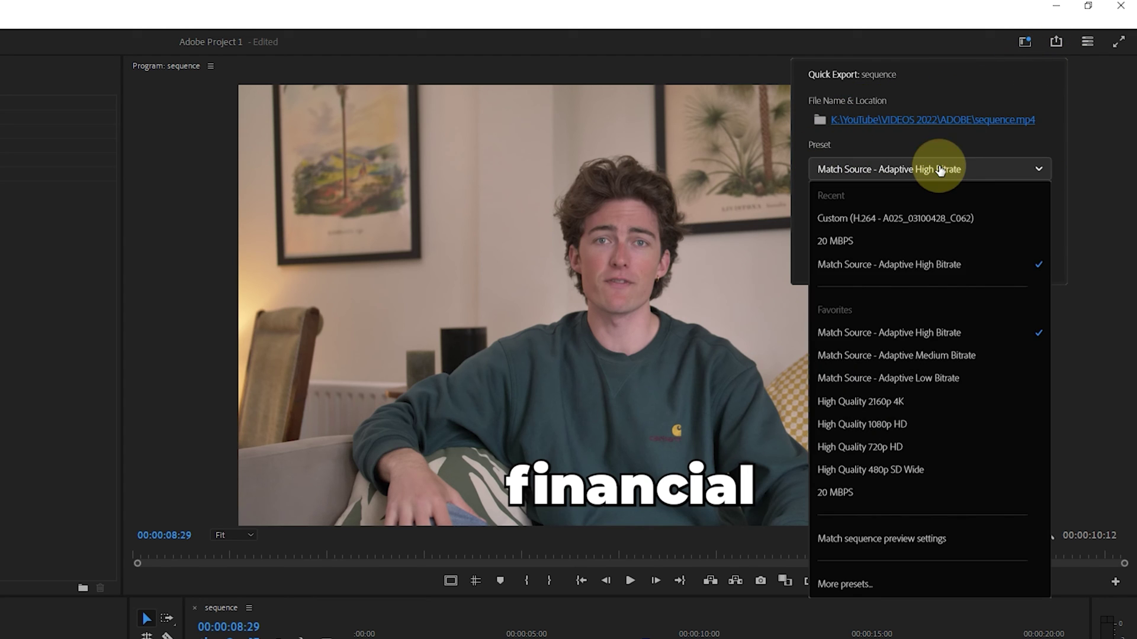
pyautogui.click(926, 261)
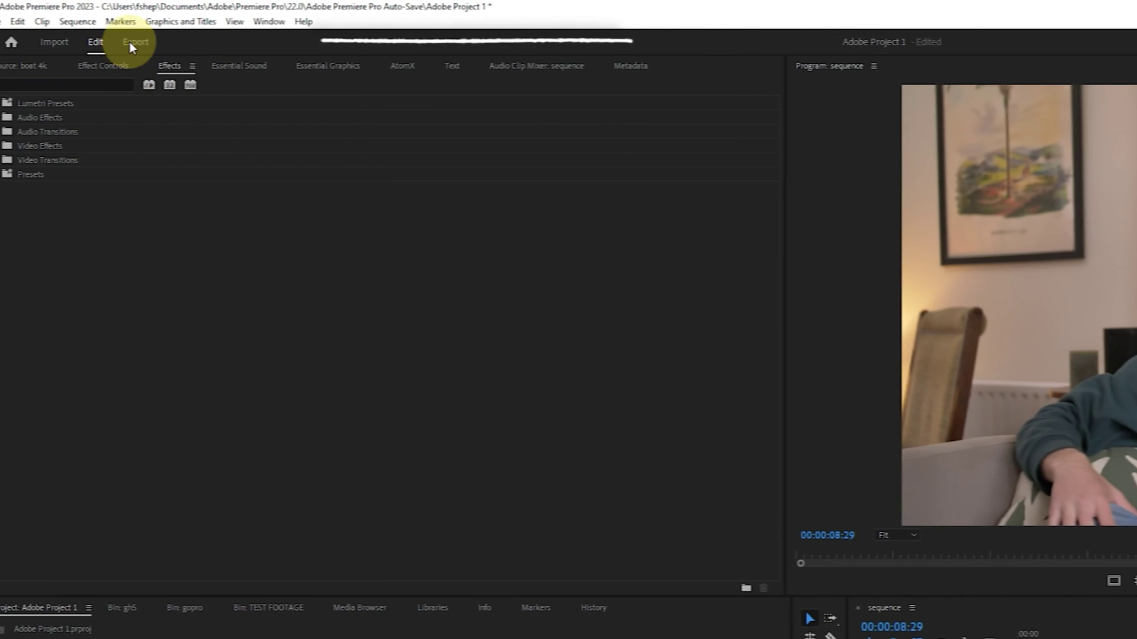
# Step: On the Export page, rename the output file to 'Adobe Project' and keep H.264 format
pyautogui.click(146, 46)
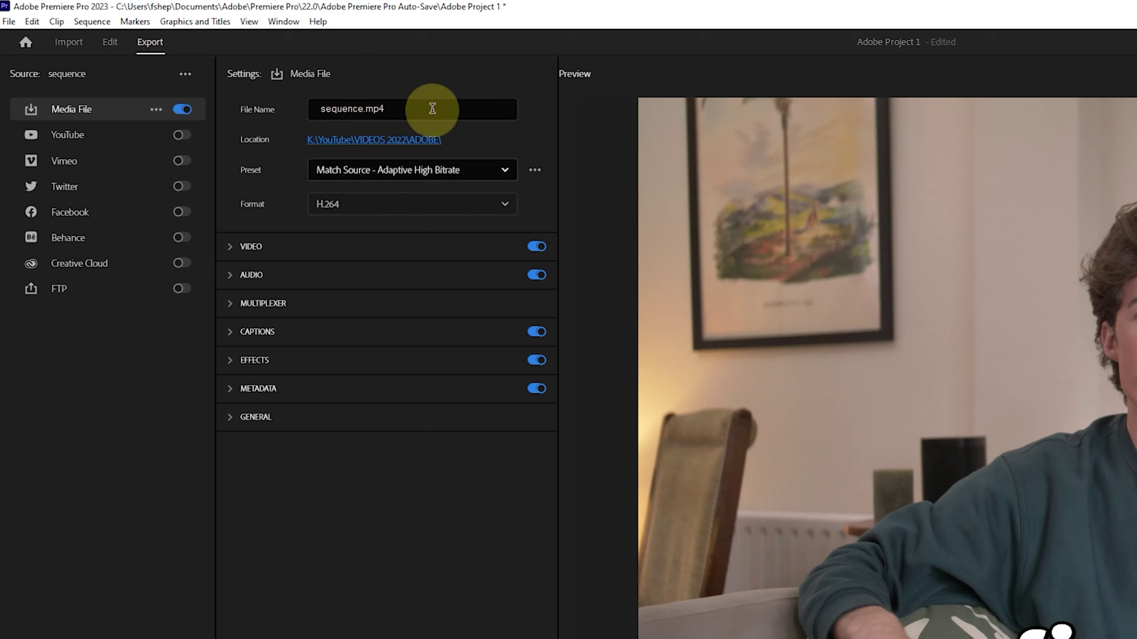
pyautogui.moveTo(363, 108); pyautogui.dragTo(223, 113)
pyautogui.write('Adobe Pro')
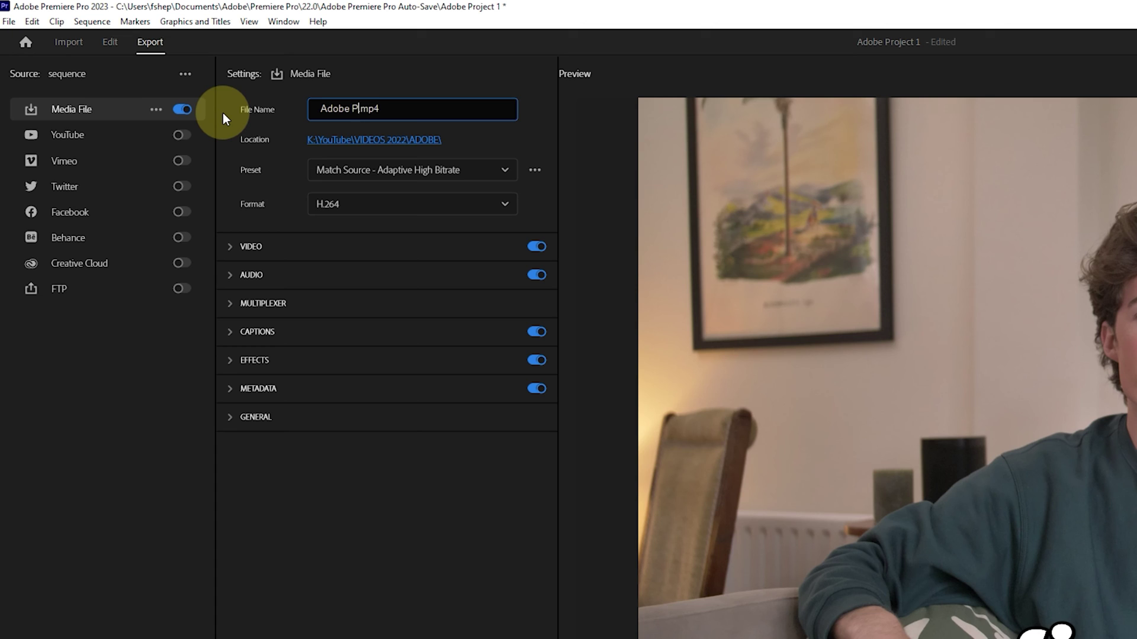
pyautogui.write('ject')
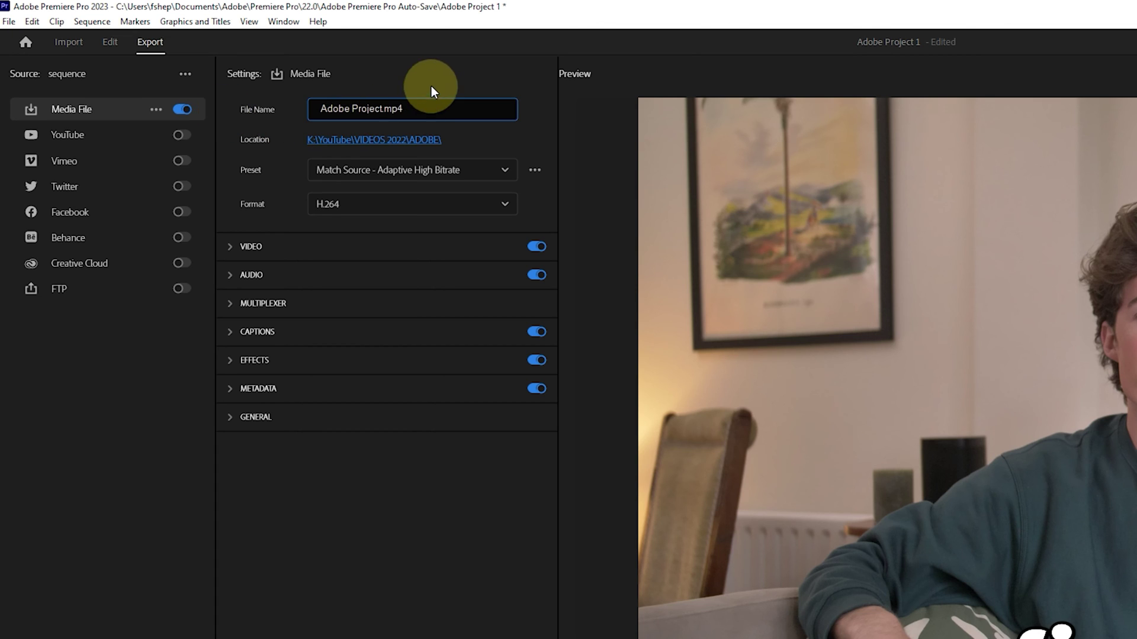
pyautogui.press('Return')
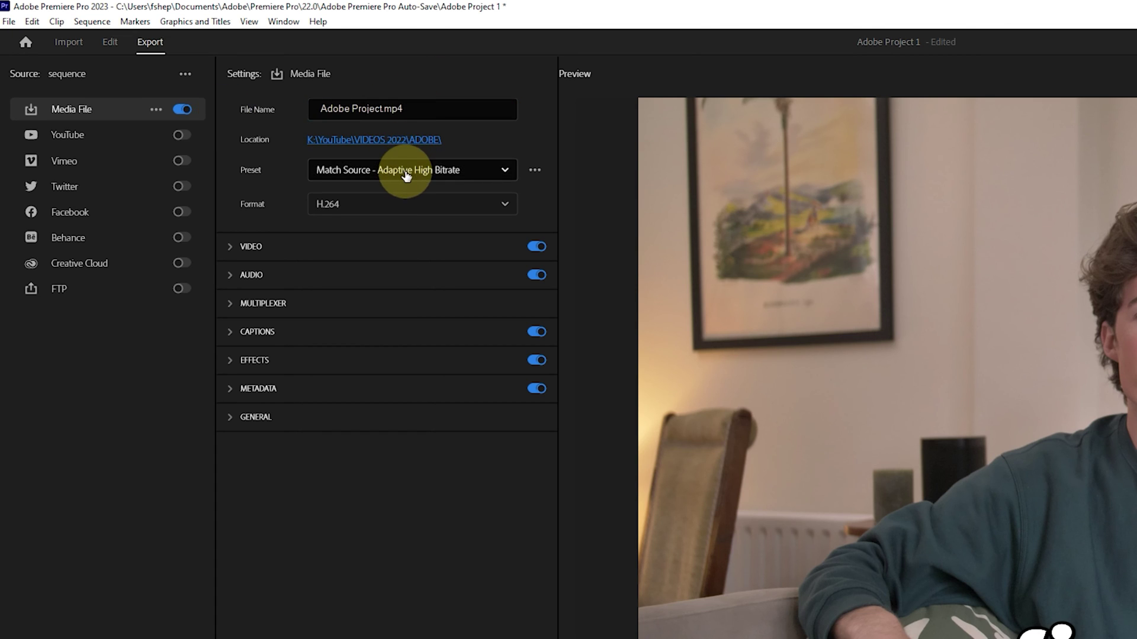
pyautogui.click(391, 206)
pyautogui.scroll(-3, 375, 414)
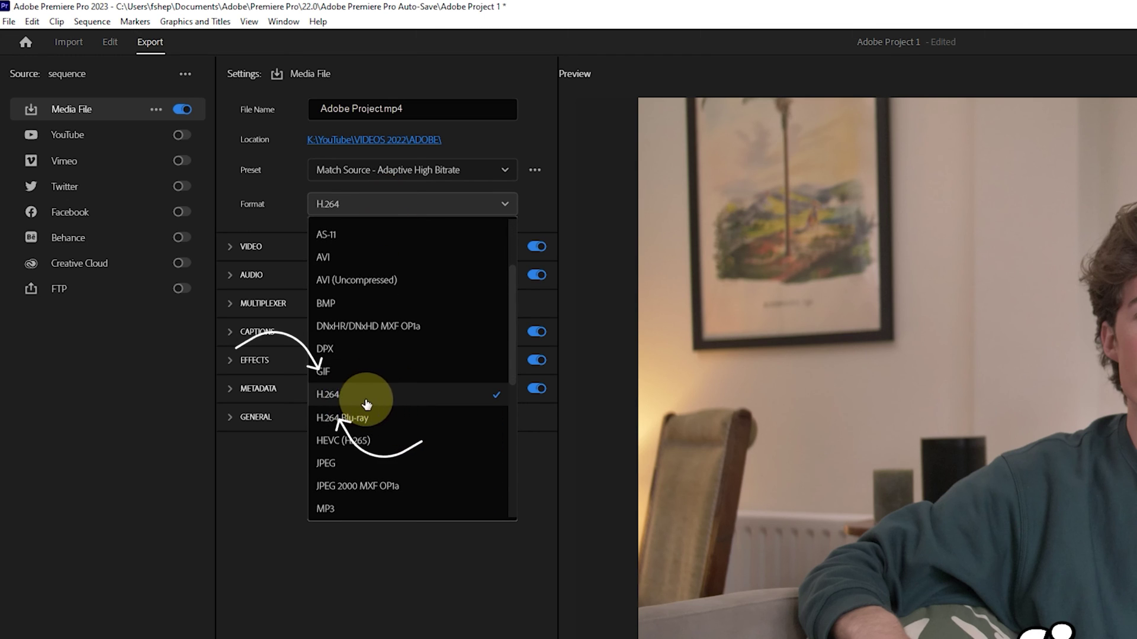
pyautogui.click(393, 403)
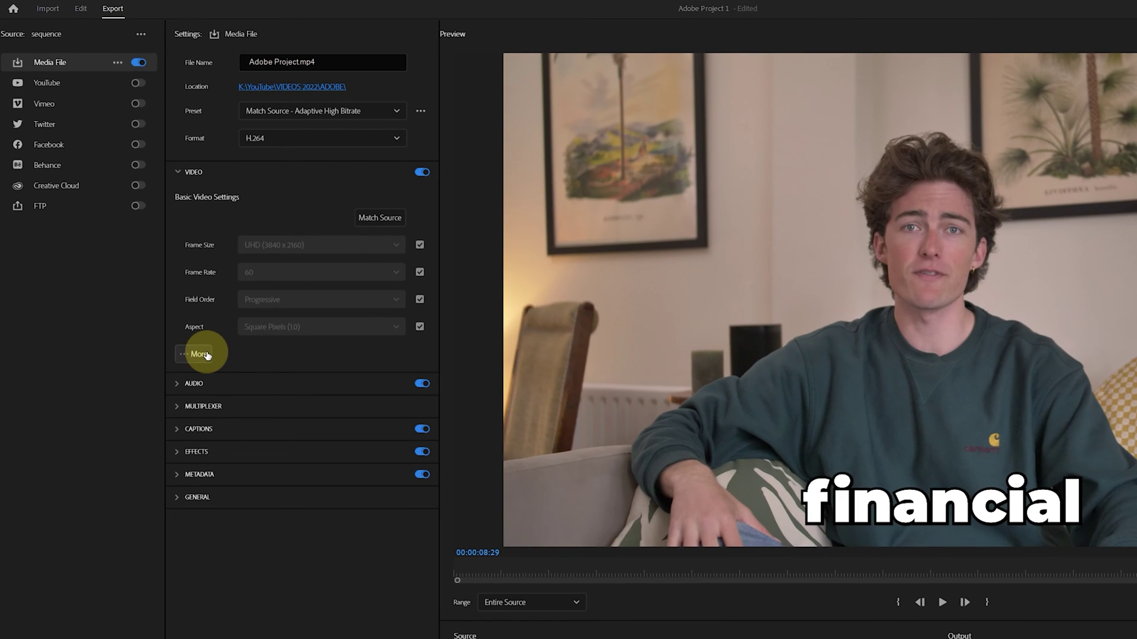
# Step: Drag the target video bitrate down to 21.68 Mbps in the extra Video settings
pyautogui.click(202, 354)
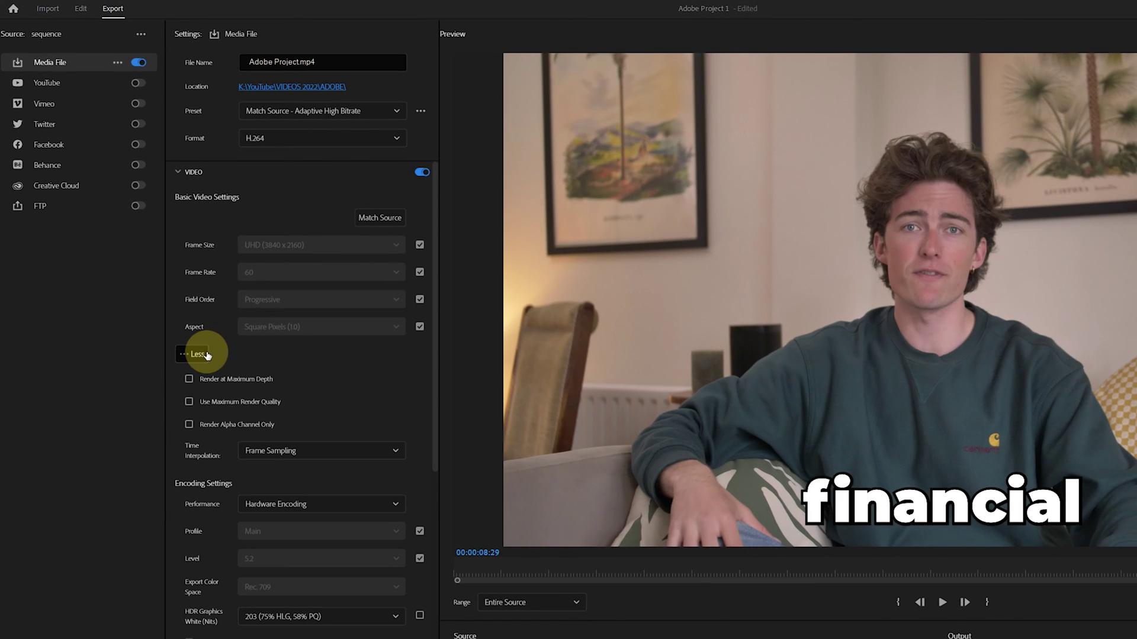
pyautogui.scroll(-3, 317, 349)
pyautogui.scroll(-8, 330, 204)
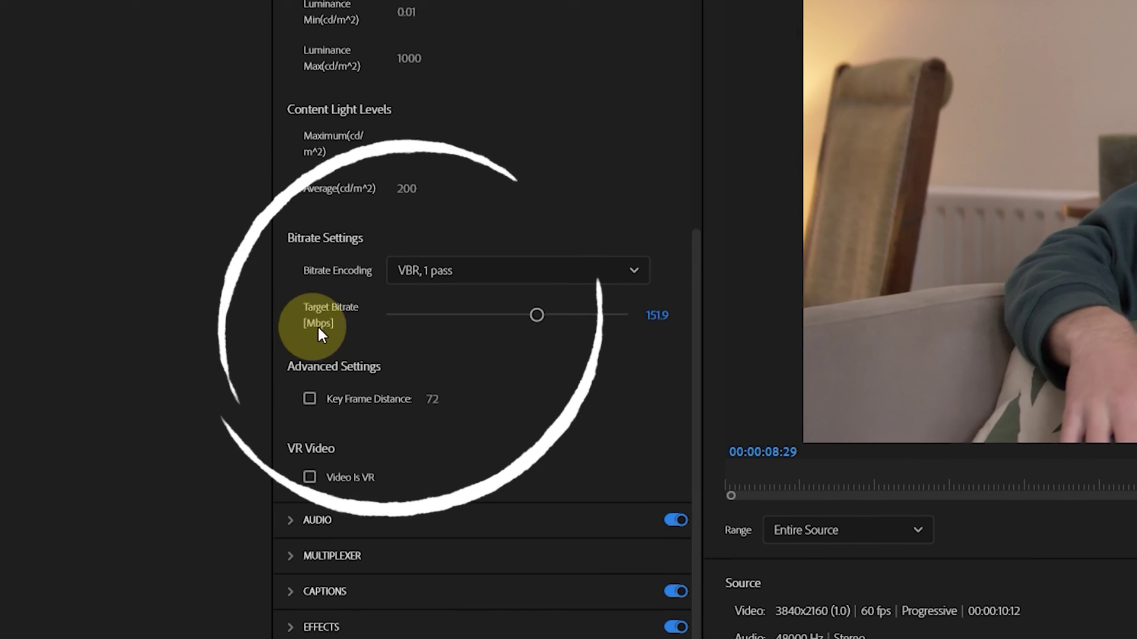
pyautogui.moveTo(188, 472)
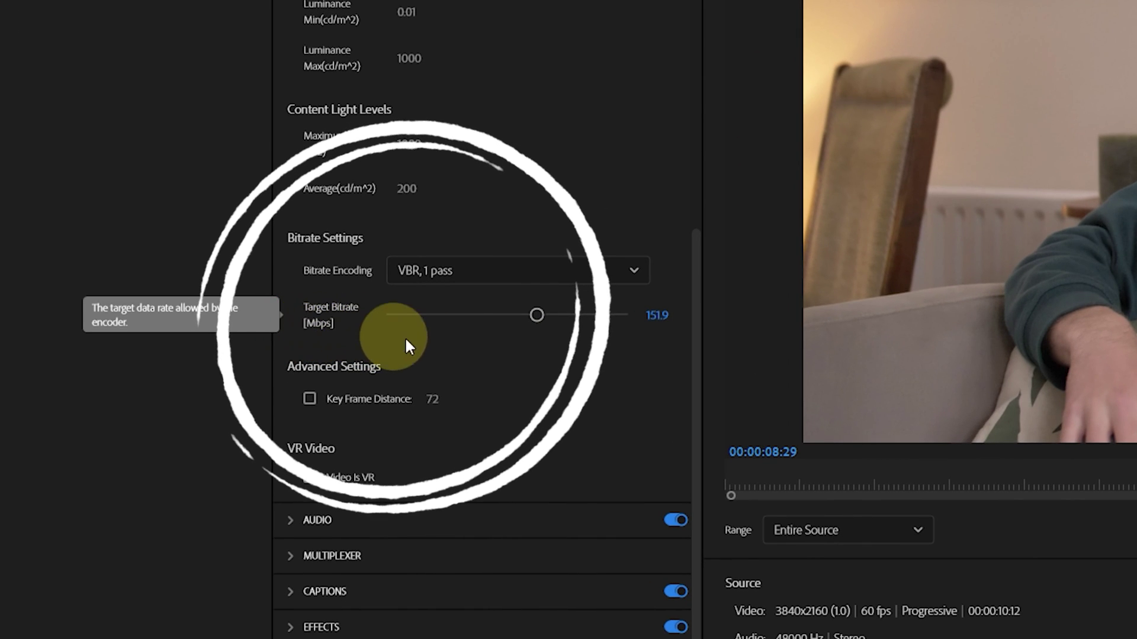
pyautogui.moveTo(535, 315); pyautogui.dragTo(575, 316)
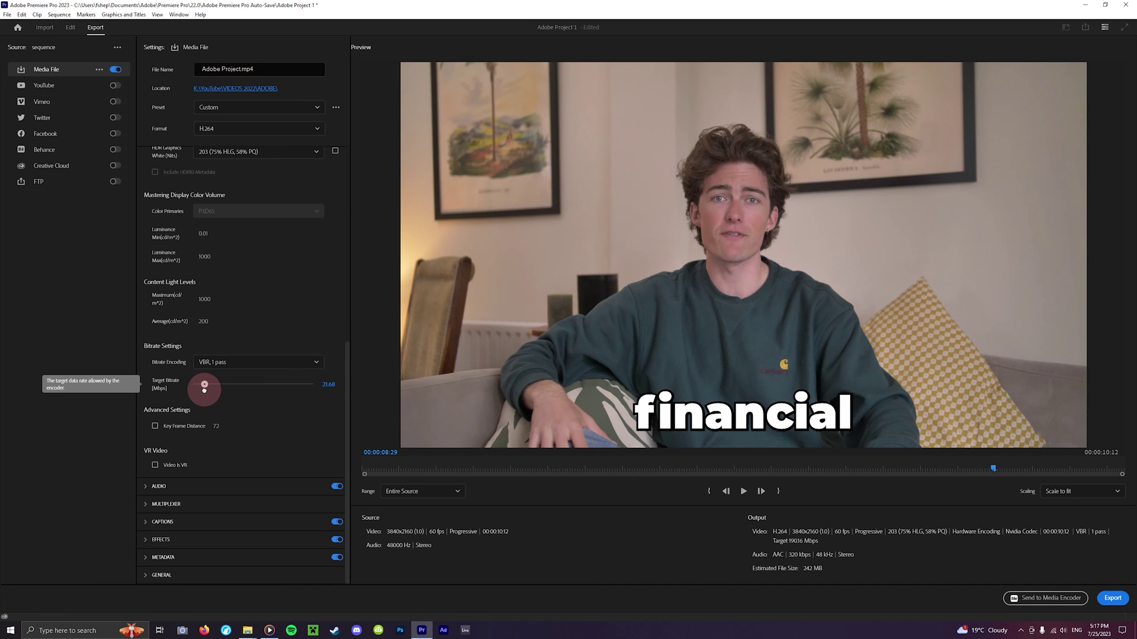
pyautogui.moveTo(204, 388); pyautogui.dragTo(204, 385)
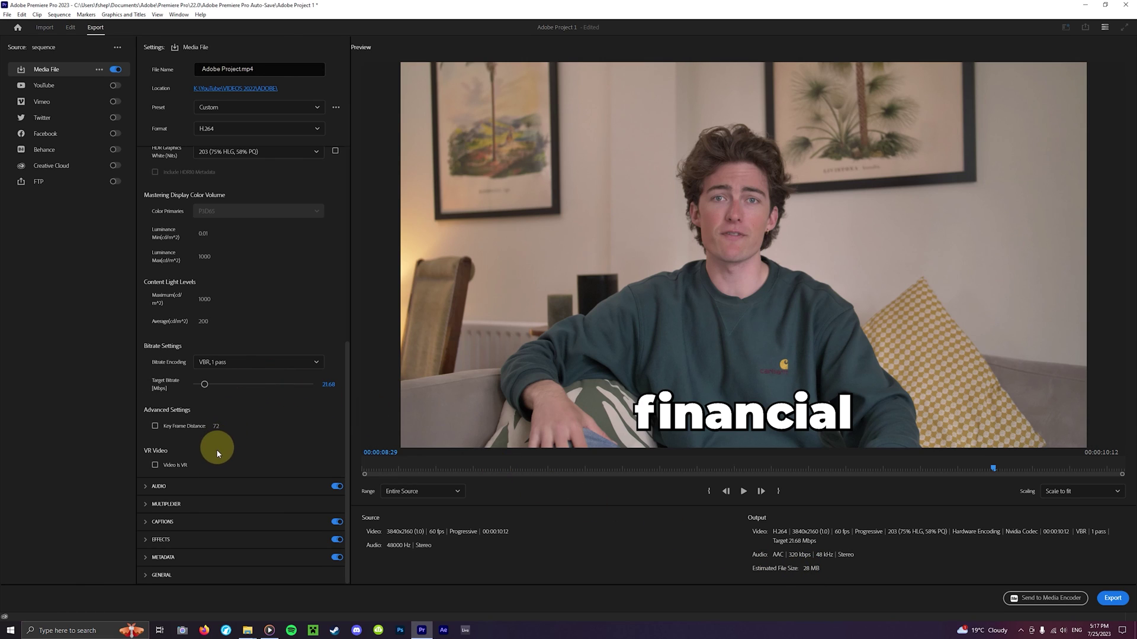
# Step: Show the Audio export settings and keep the audio bitrate at 320 kbps
pyautogui.click(182, 487)
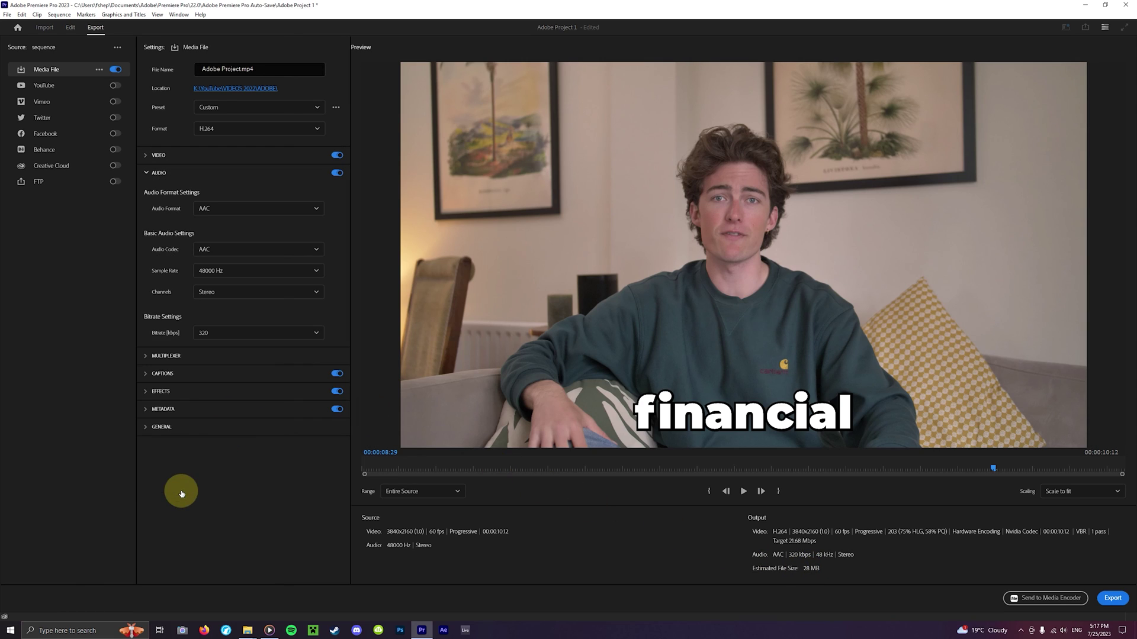
pyautogui.click(215, 338)
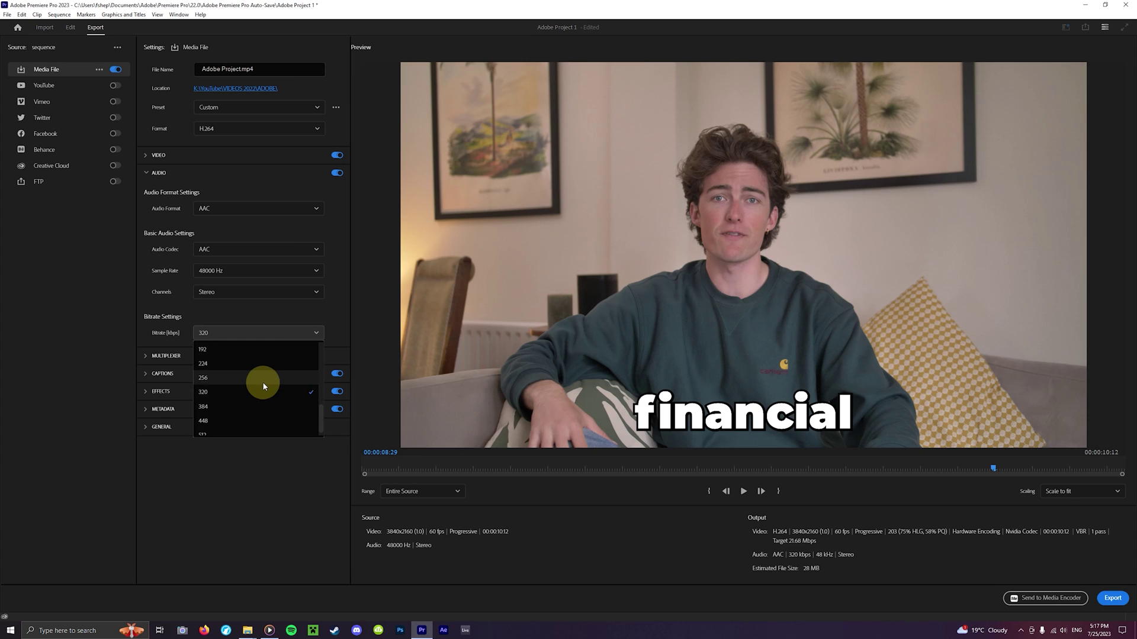
pyautogui.click(214, 390)
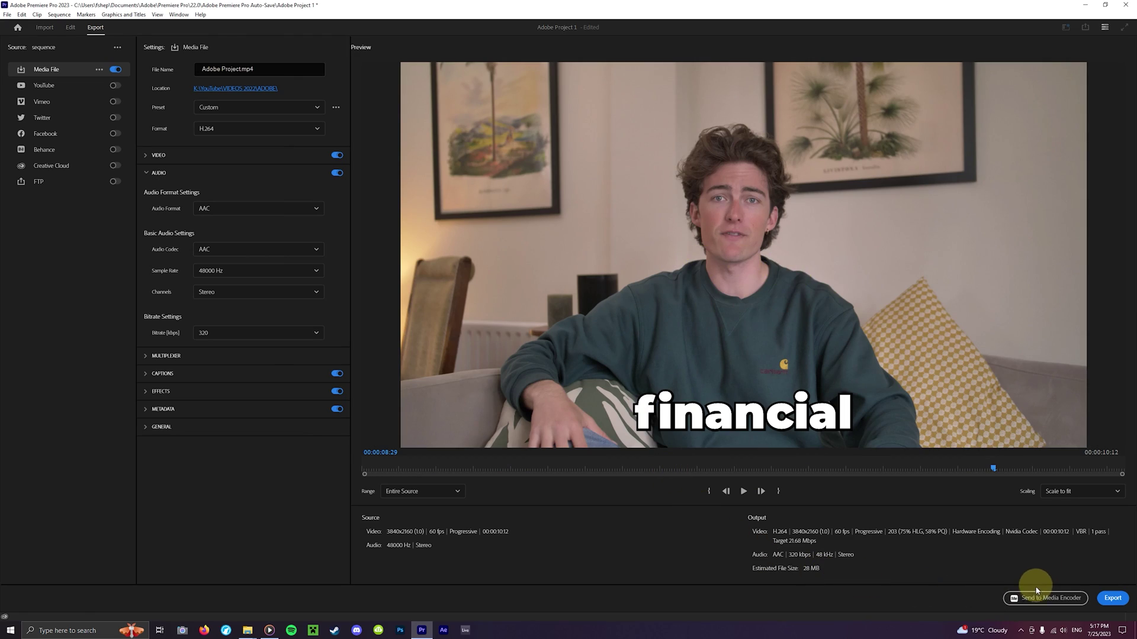
# Step: Send the export to Media Encoder, start encoding the queue, and return to Premiere
pyautogui.click(1045, 599)
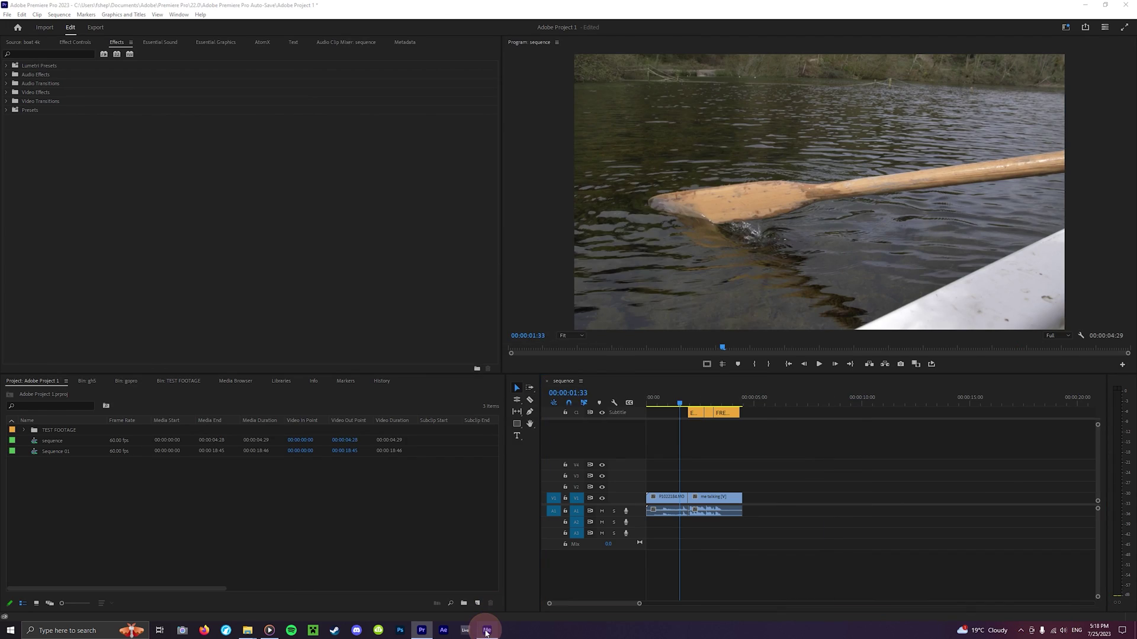
pyautogui.moveTo(472, 22); pyautogui.dragTo(621, 92)
pyautogui.click(898, 149)
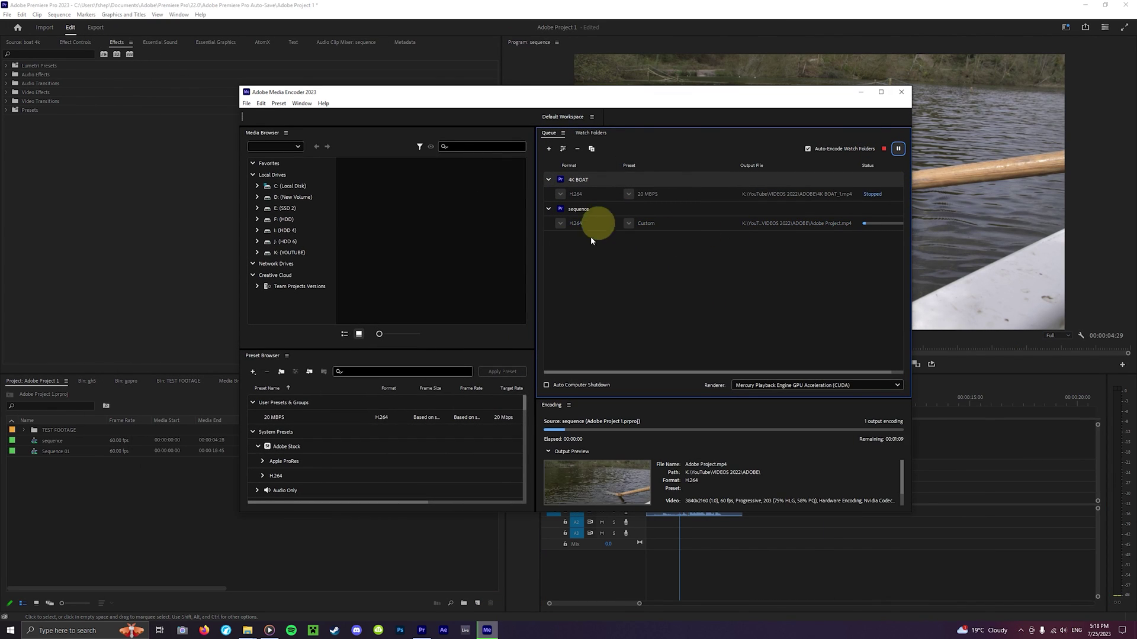
pyautogui.click(833, 538)
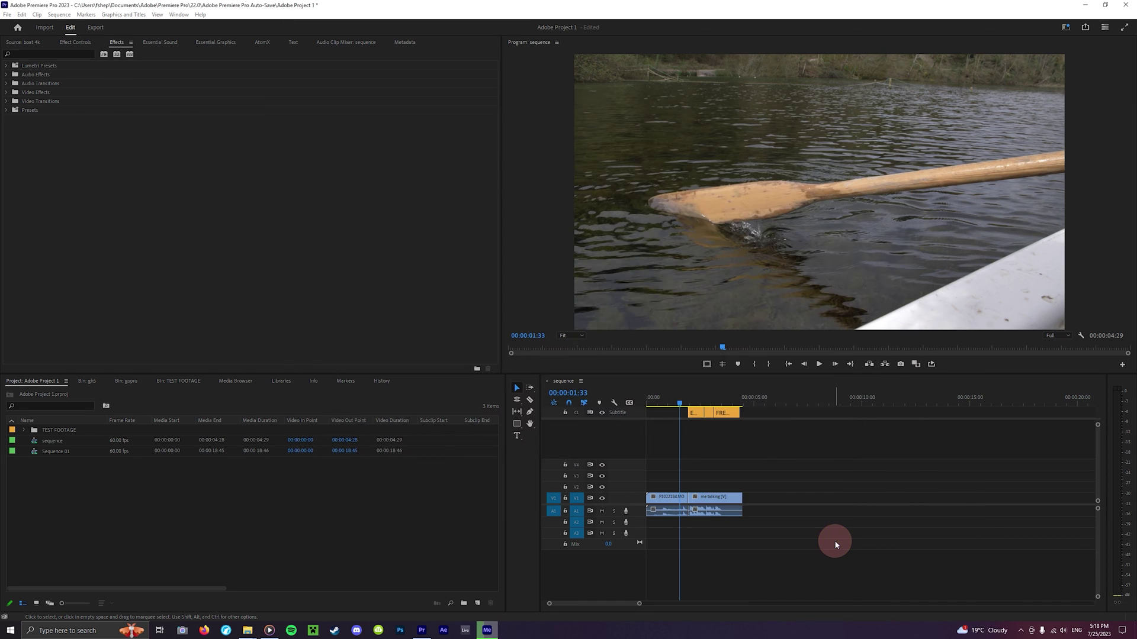
# Step: Scrub to a different moment of the sequence and play it back
pyautogui.moveTo(679, 401)
pyautogui.mouseDown()
pyautogui.moveTo(710, 406)
pyautogui.moveTo(673, 409)
pyautogui.mouseUp()
pyautogui.press('space')
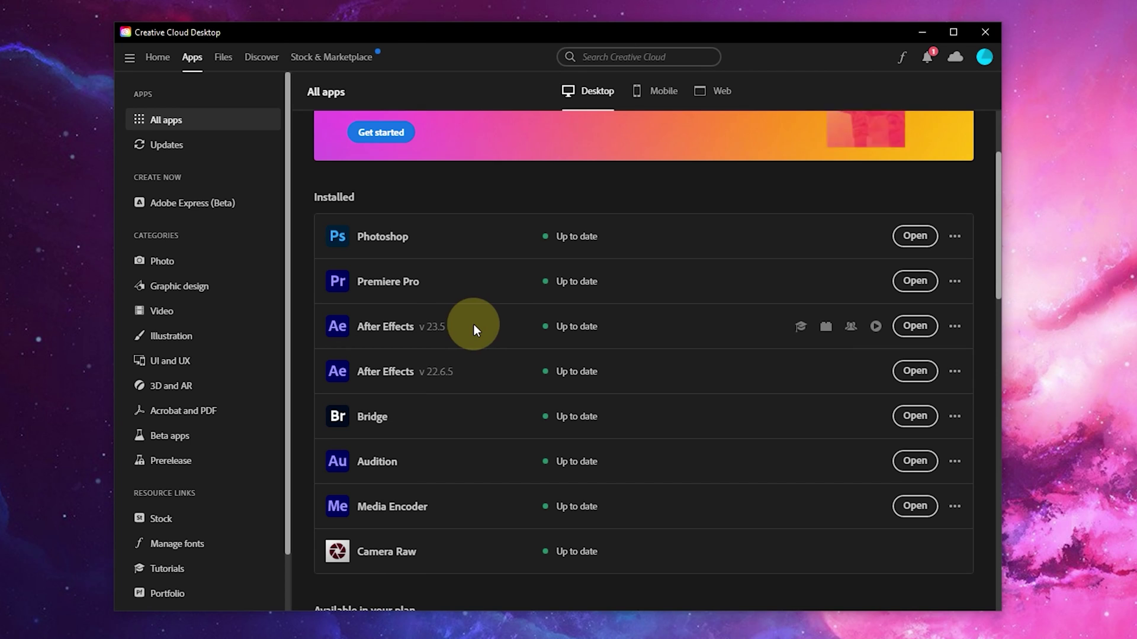